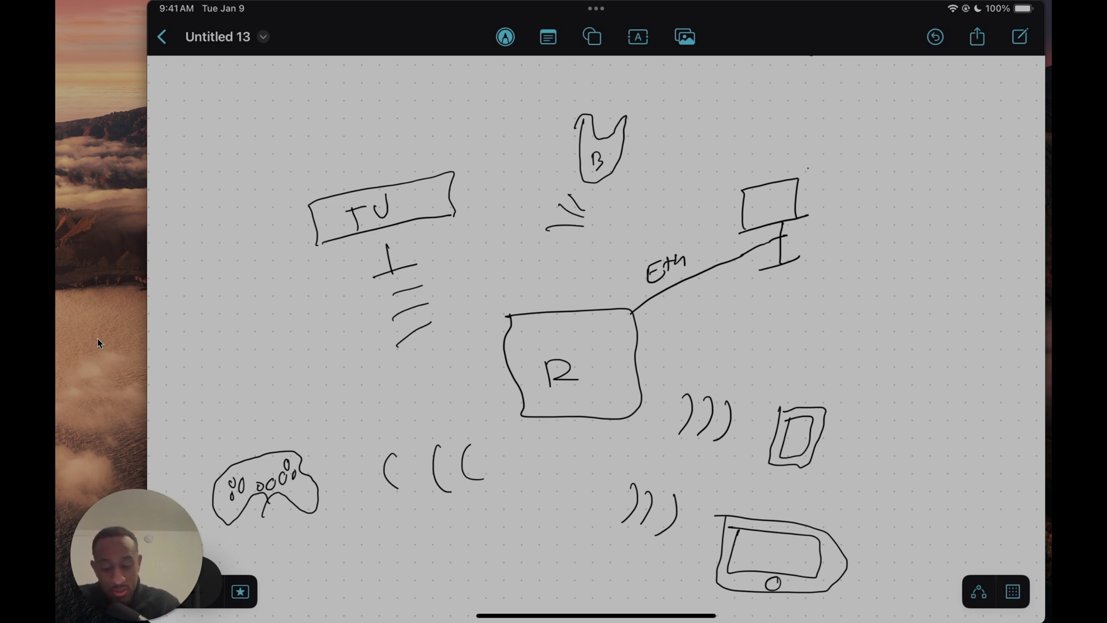
Write 'IP' beside the desktop, tablet and handheld device sketches
drag(821, 179, 823, 206)
mouse_move(829, 179)
mouse_down()
mouse_move(839, 185)
mouse_move(830, 203)
mouse_up()
mouse_move(841, 407)
mouse_down()
mouse_move(840, 432)
mouse_move(849, 429)
mouse_up()
drag(847, 408, 849, 419)
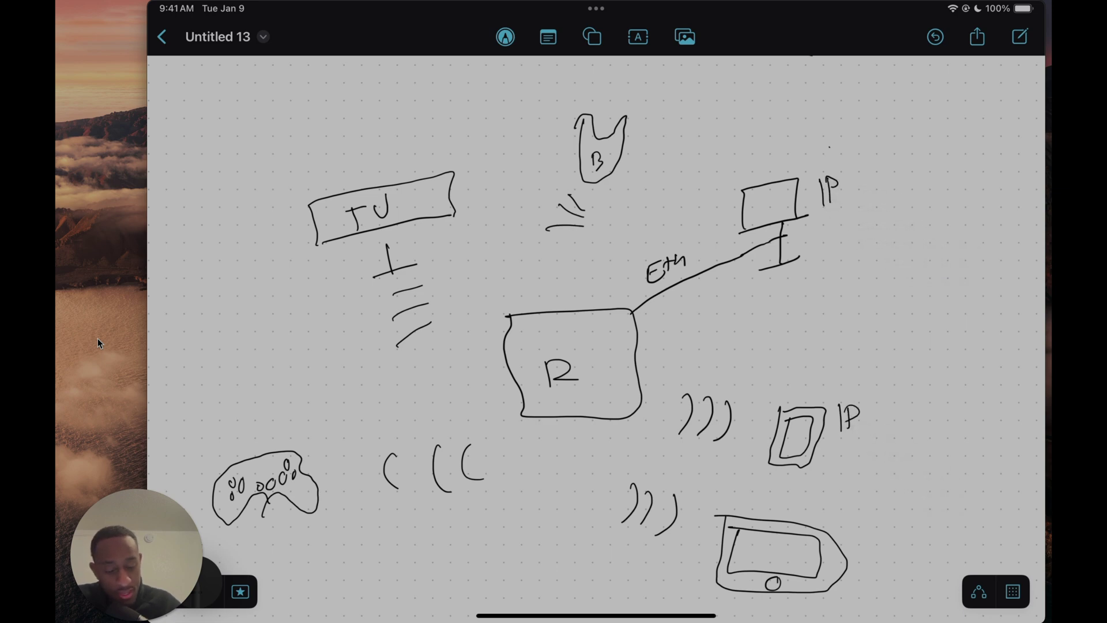
mouse_move(865, 523)
mouse_down()
mouse_move(865, 551)
mouse_move(878, 545)
mouse_up()
drag(875, 525, 878, 539)
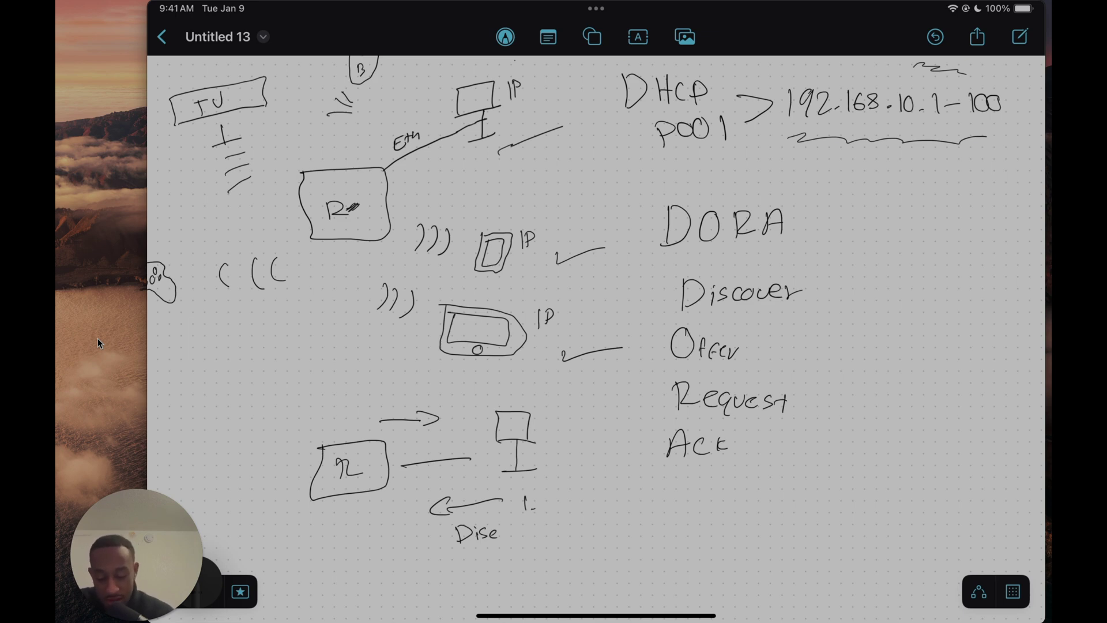
Draw the router-to-PC arrow under Disc and label the exchange Offer and Request
scroll(595, 339, down, 3)
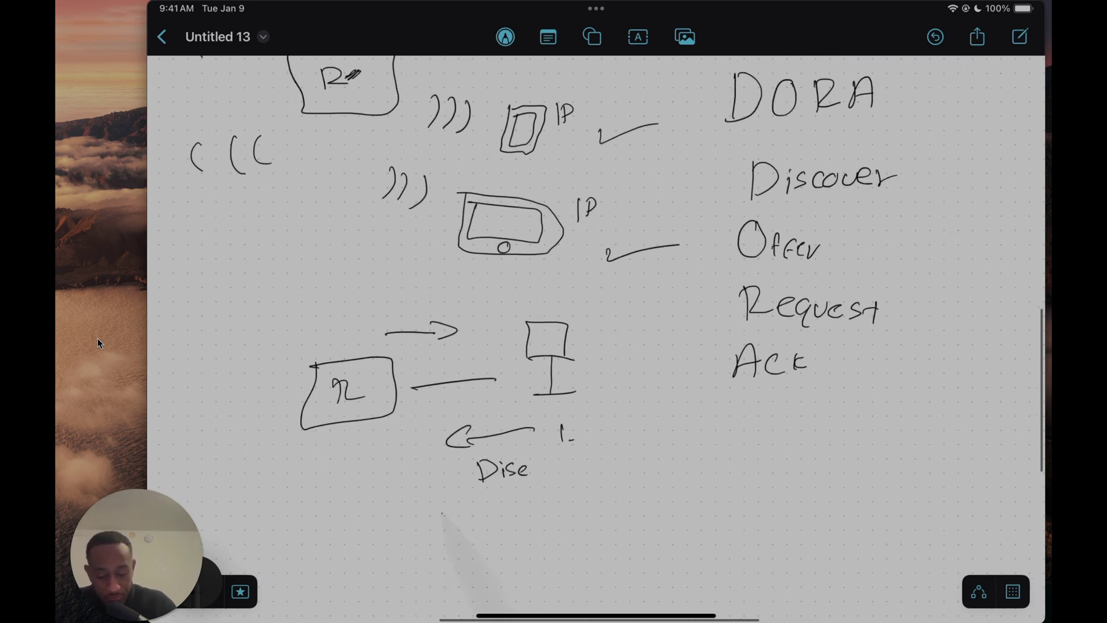
mouse_move(439, 512)
mouse_down()
mouse_move(510, 506)
mouse_move(463, 528)
mouse_up()
mouse_move(474, 551)
mouse_down()
mouse_move(482, 532)
mouse_move(503, 540)
mouse_up()
mouse_move(497, 543)
mouse_down()
mouse_move(524, 538)
mouse_move(508, 571)
mouse_move(462, 577)
mouse_move(494, 605)
mouse_move(521, 599)
mouse_up()
mouse_move(532, 587)
mouse_down()
mouse_move(533, 609)
mouse_move(563, 602)
mouse_up()
drag(571, 584, 565, 600)
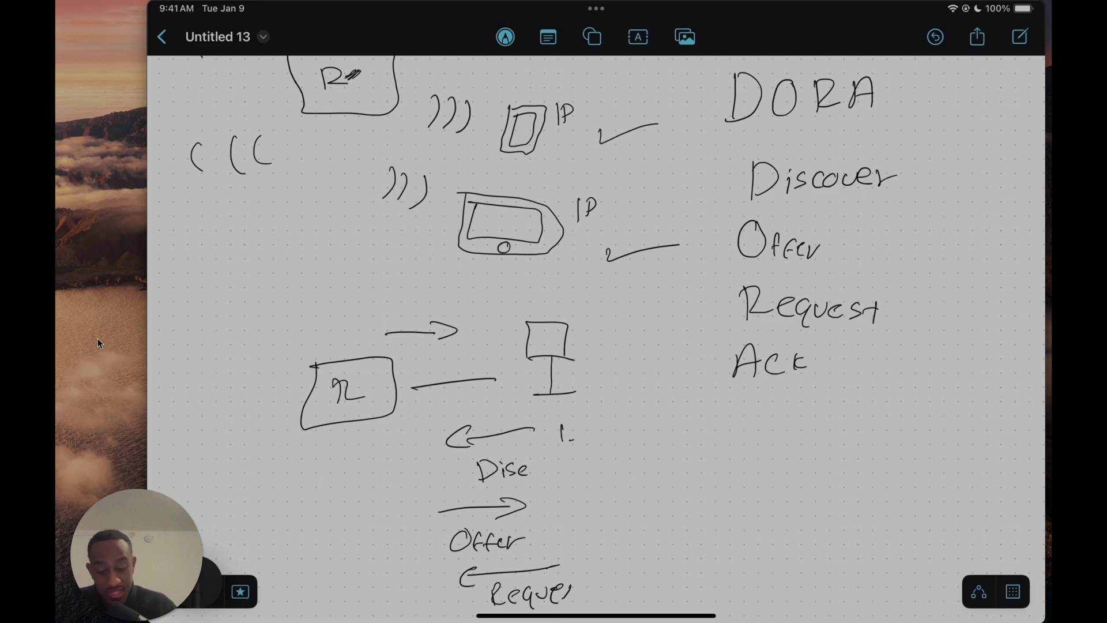
Add the final arrow labelled ACK and circle the whole Discover-to-ACK sequence
scroll(596, 339, down, 5)
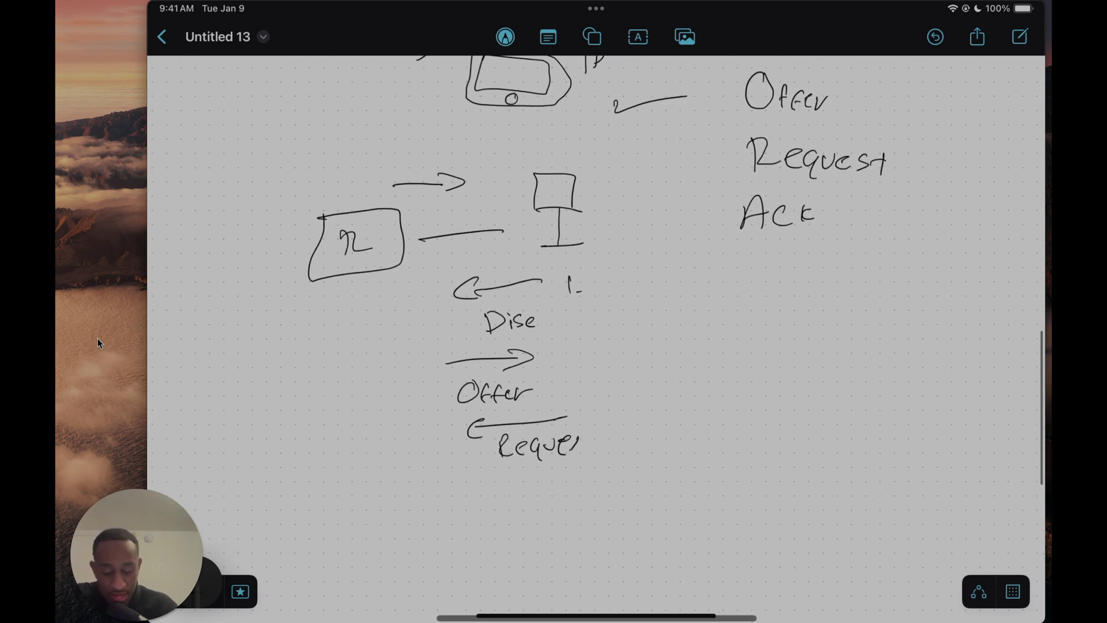
mouse_move(458, 488)
mouse_down()
mouse_move(547, 488)
mouse_move(551, 504)
mouse_move(483, 539)
mouse_move(505, 531)
mouse_up()
mouse_move(522, 519)
mouse_down()
mouse_move(508, 529)
mouse_move(526, 535)
mouse_up()
mouse_move(542, 522)
mouse_down()
mouse_move(548, 532)
mouse_move(528, 528)
mouse_up()
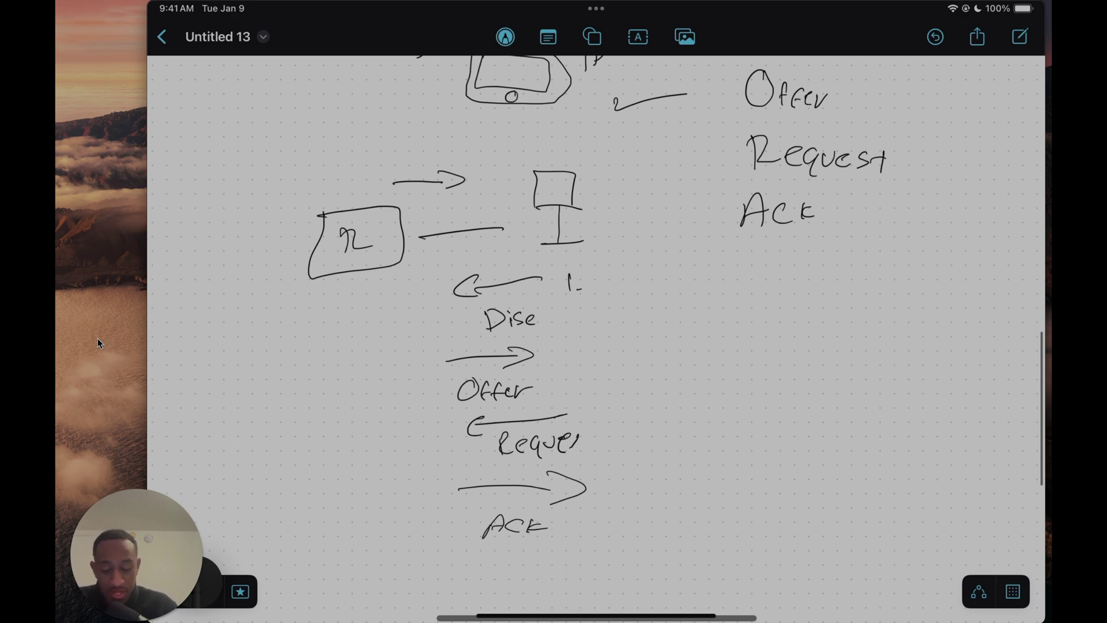
mouse_move(429, 283)
mouse_down()
mouse_move(426, 418)
mouse_move(595, 522)
mouse_move(524, 271)
mouse_move(401, 283)
mouse_up()
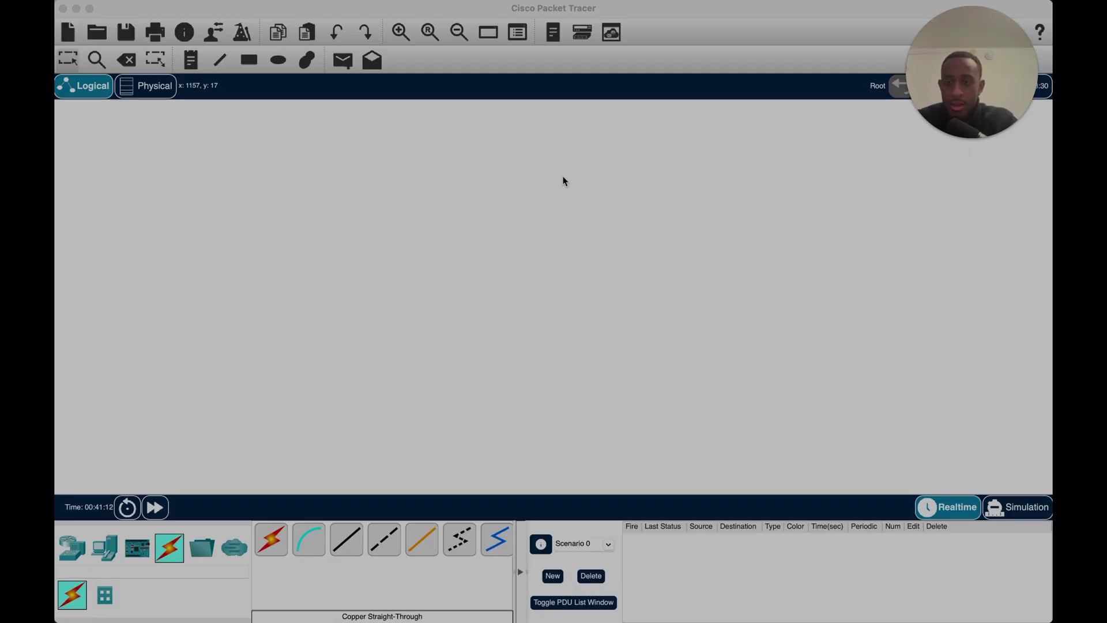
Place an ISR4331 router, a 2960 switch below it and three PCs on the workspace
click(77, 554)
drag(271, 539, 527, 263)
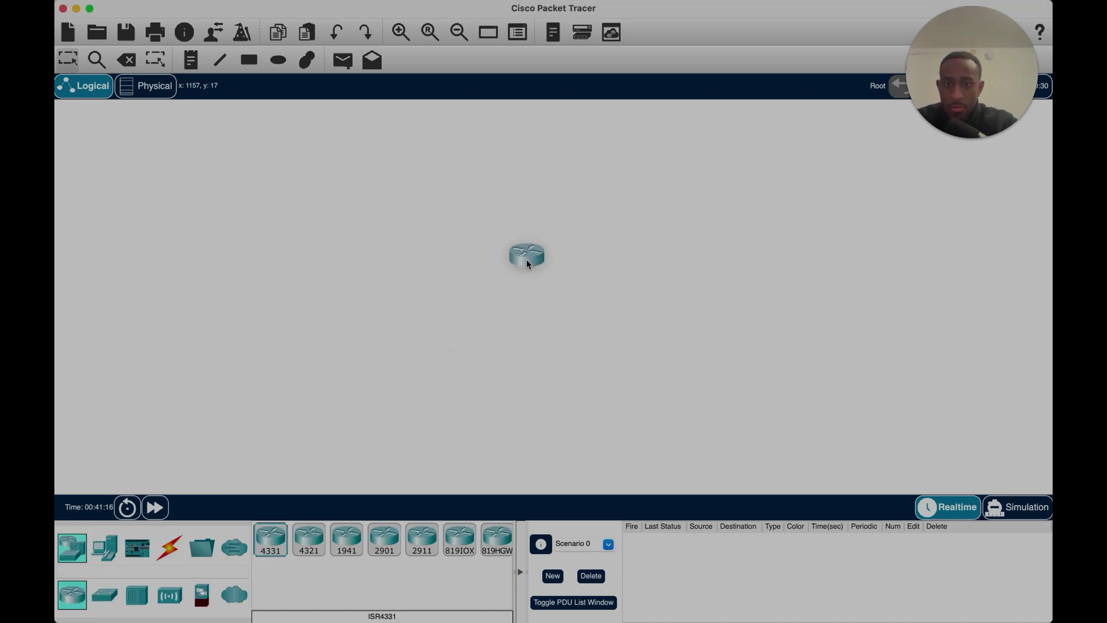
click(104, 594)
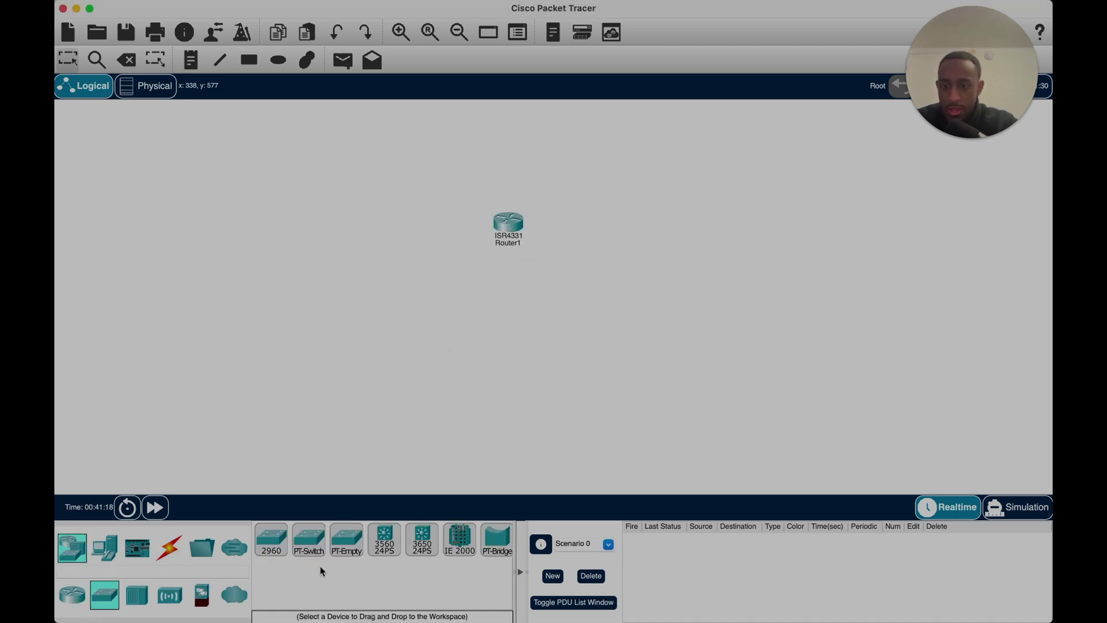
drag(271, 539, 510, 337)
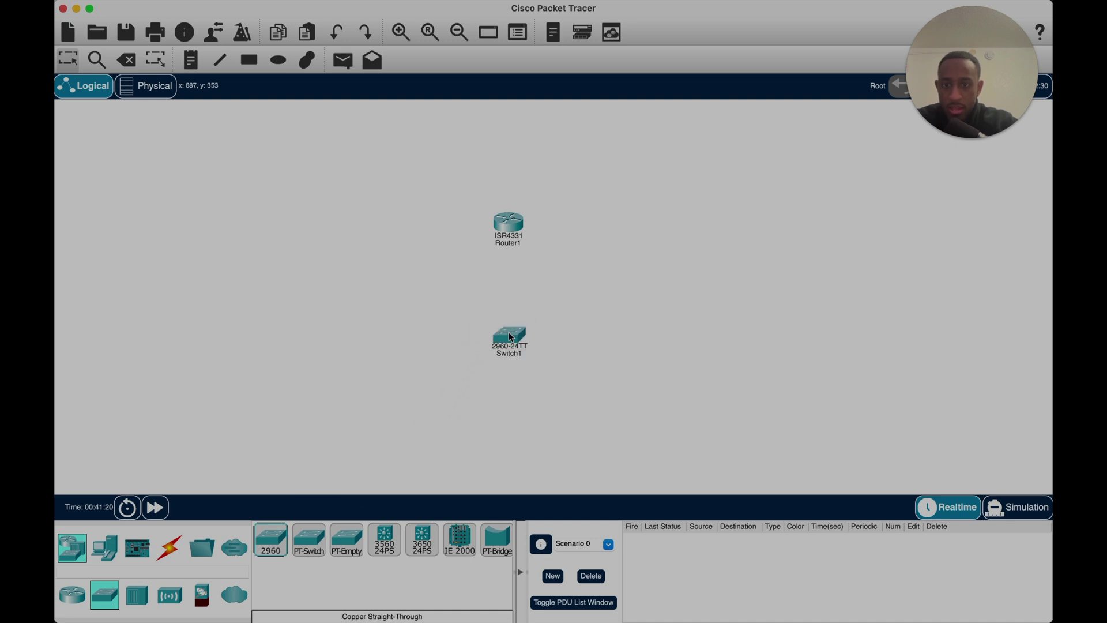
click(104, 547)
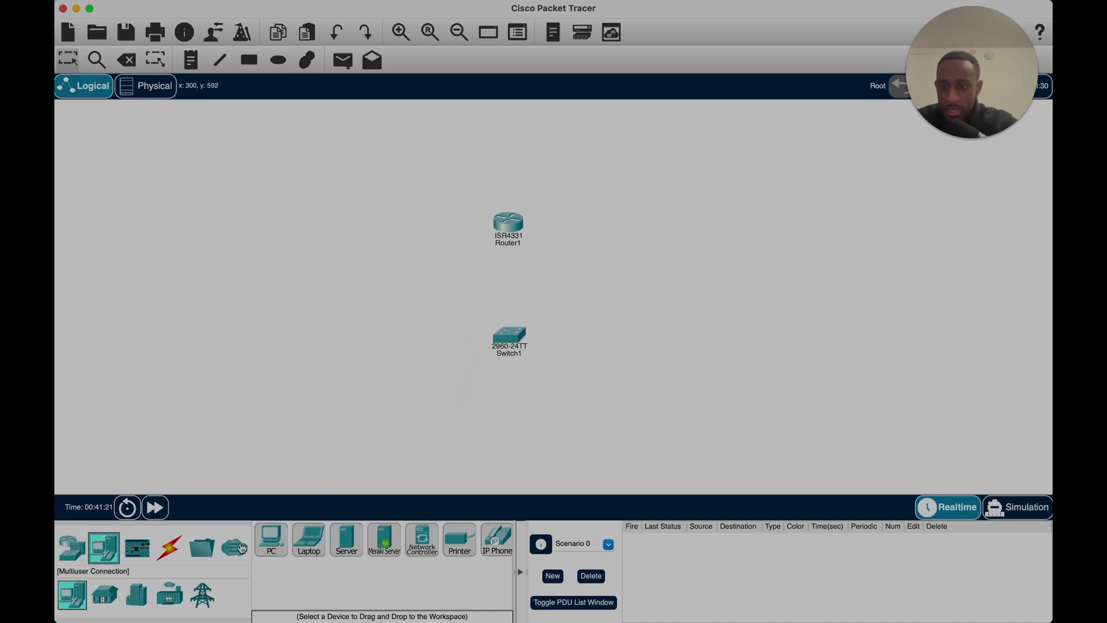
drag(271, 539, 361, 442)
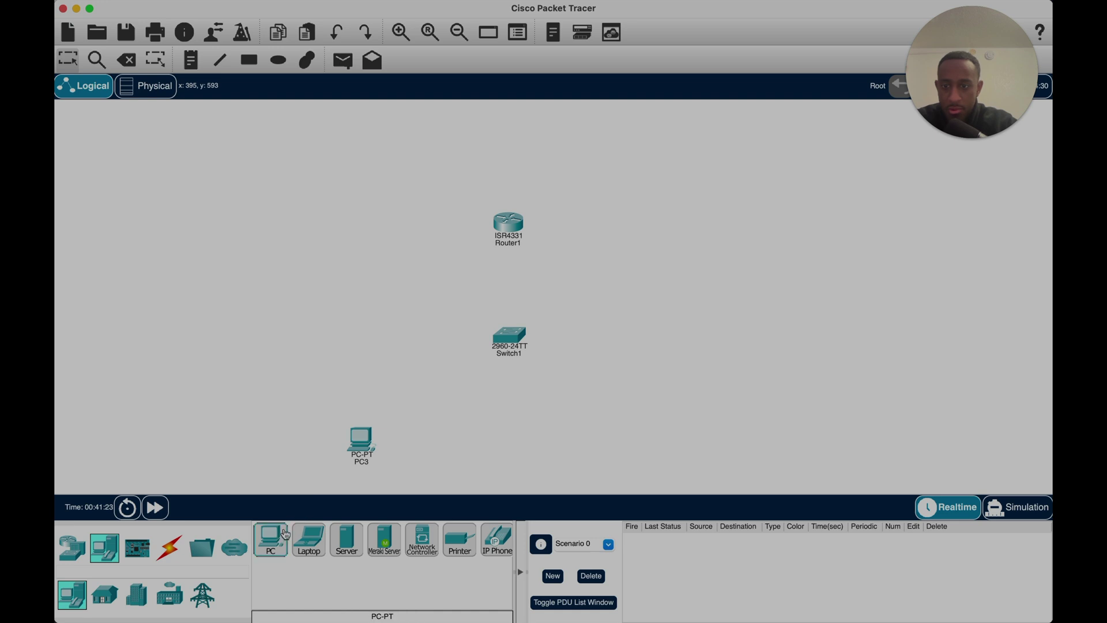
drag(283, 549, 507, 460)
drag(270, 539, 664, 432)
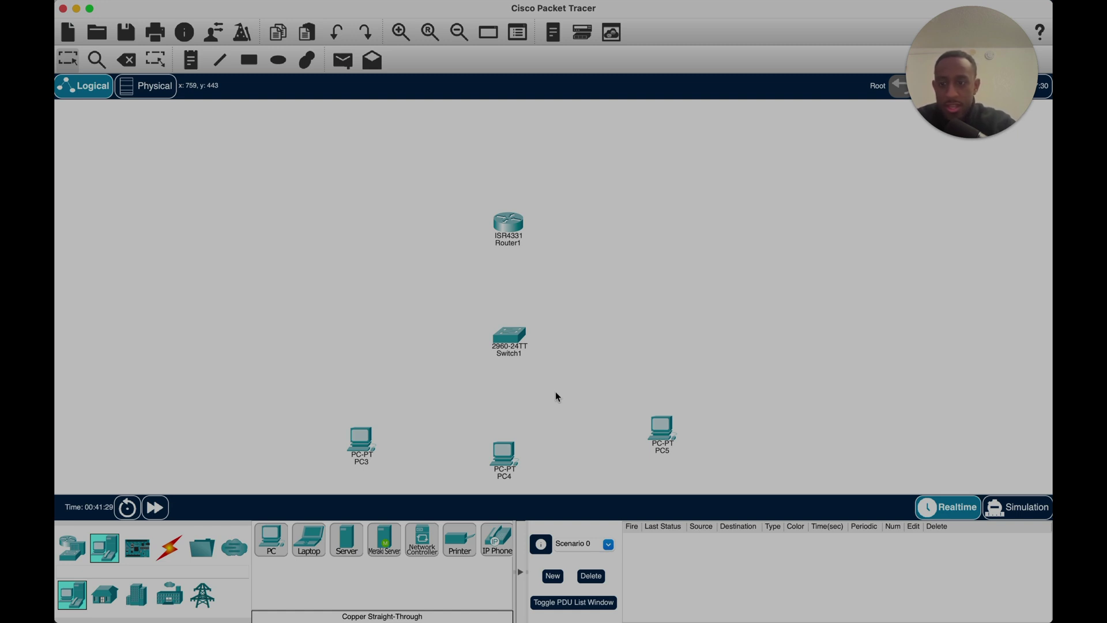
Cable PC3 and PC4 to Switch1 with automatic connection cables
click(168, 547)
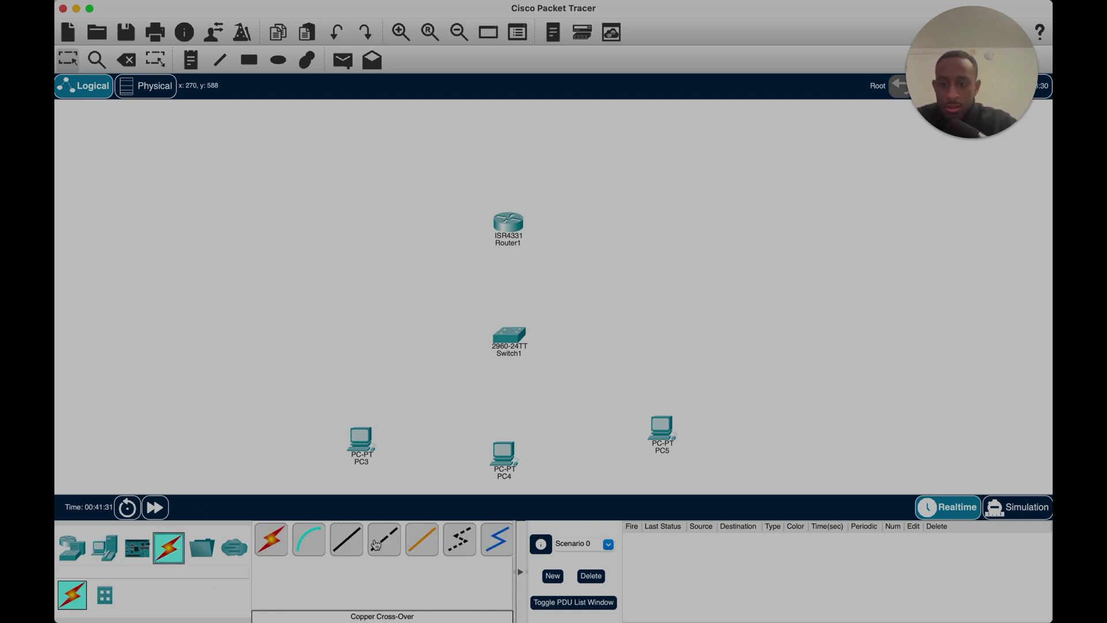
click(271, 539)
click(362, 440)
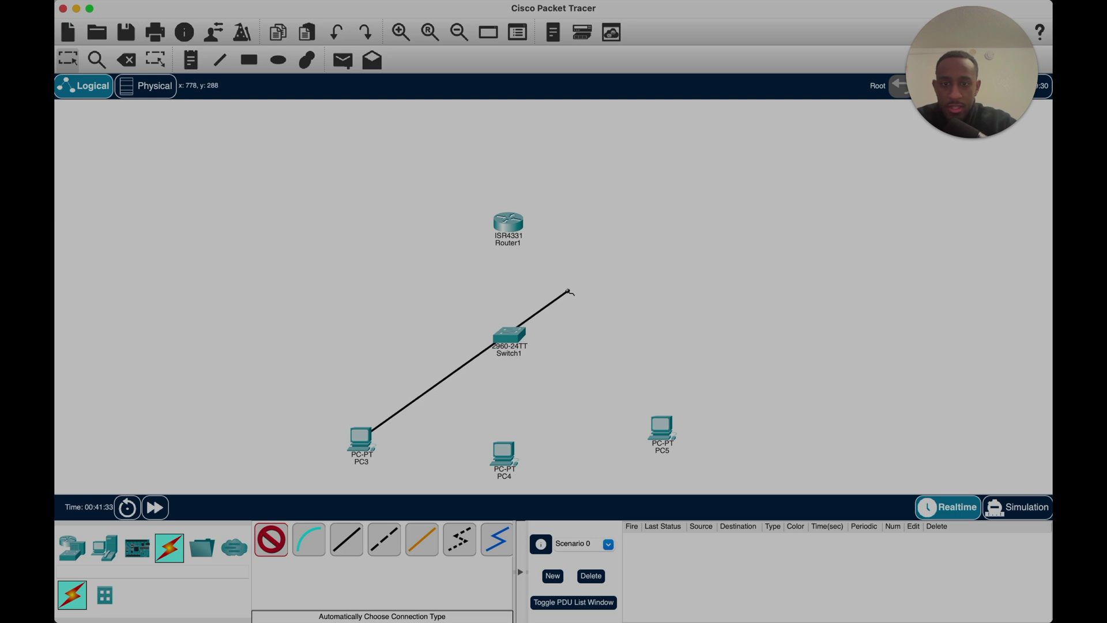
click(509, 337)
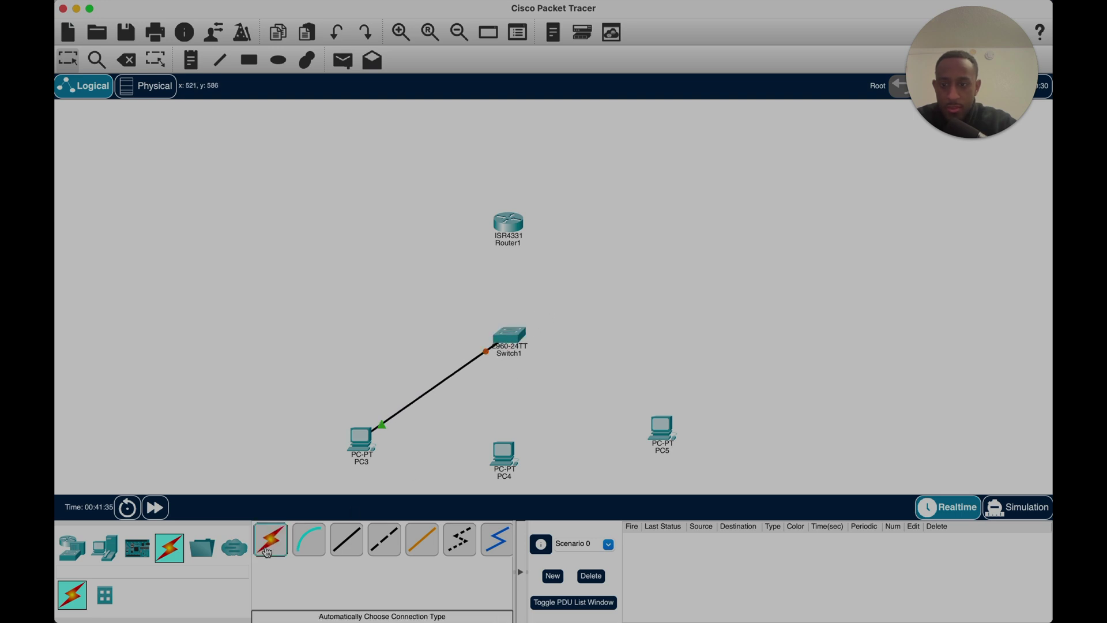
click(267, 552)
click(503, 455)
click(510, 341)
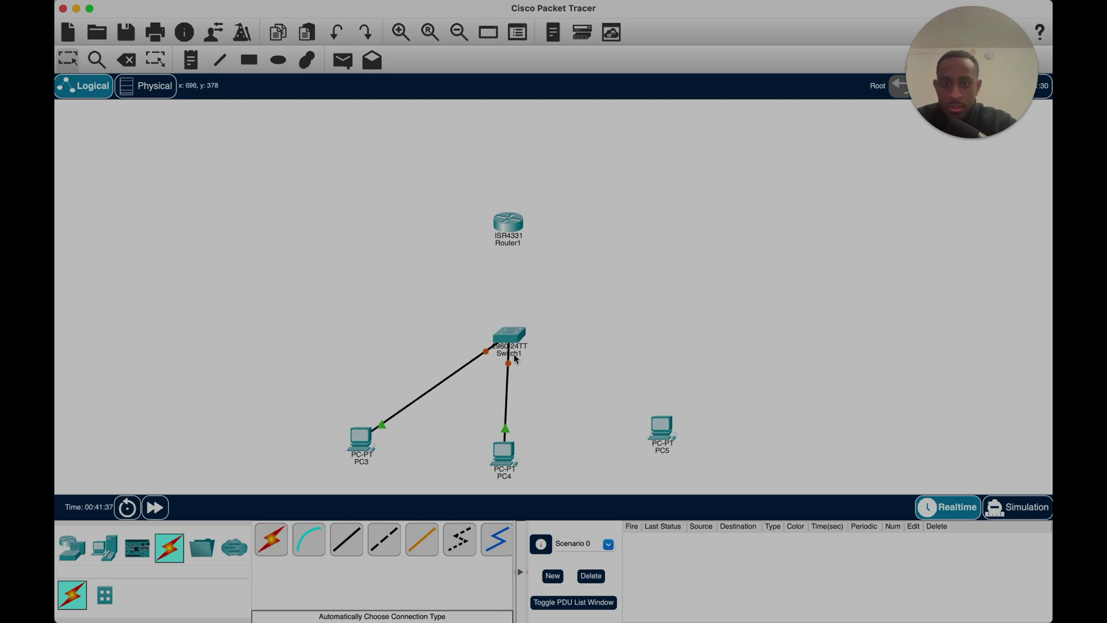
Connect PC5's FastEthernet0 to Switch1, and Switch1's FastEthernet0/4 to Router1's GigabitEthernet0/0/0
click(346, 539)
click(662, 433)
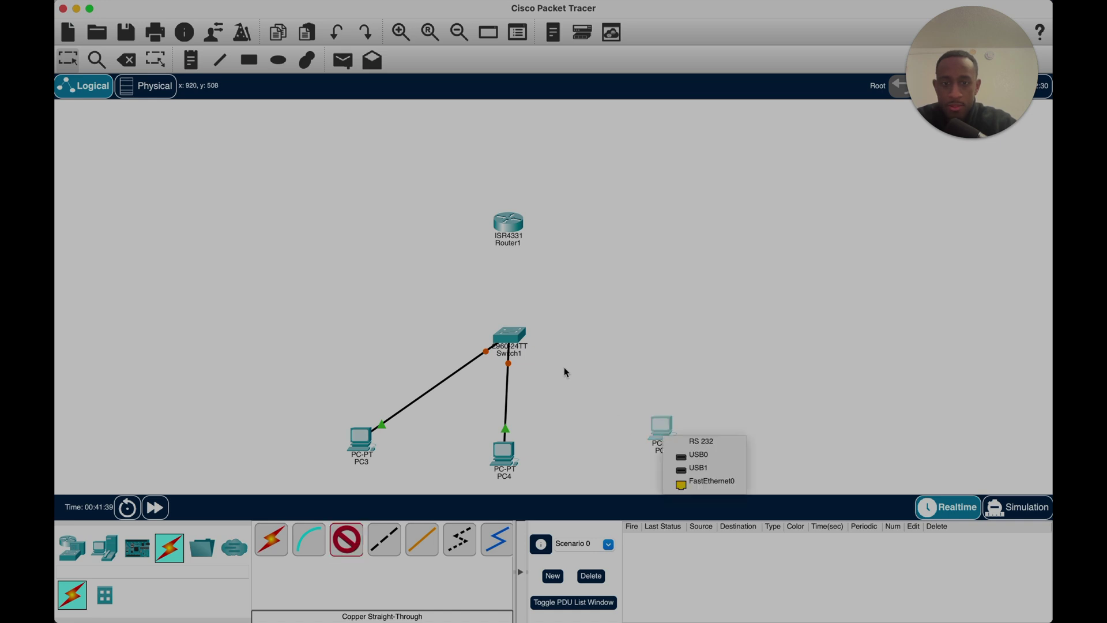
click(720, 482)
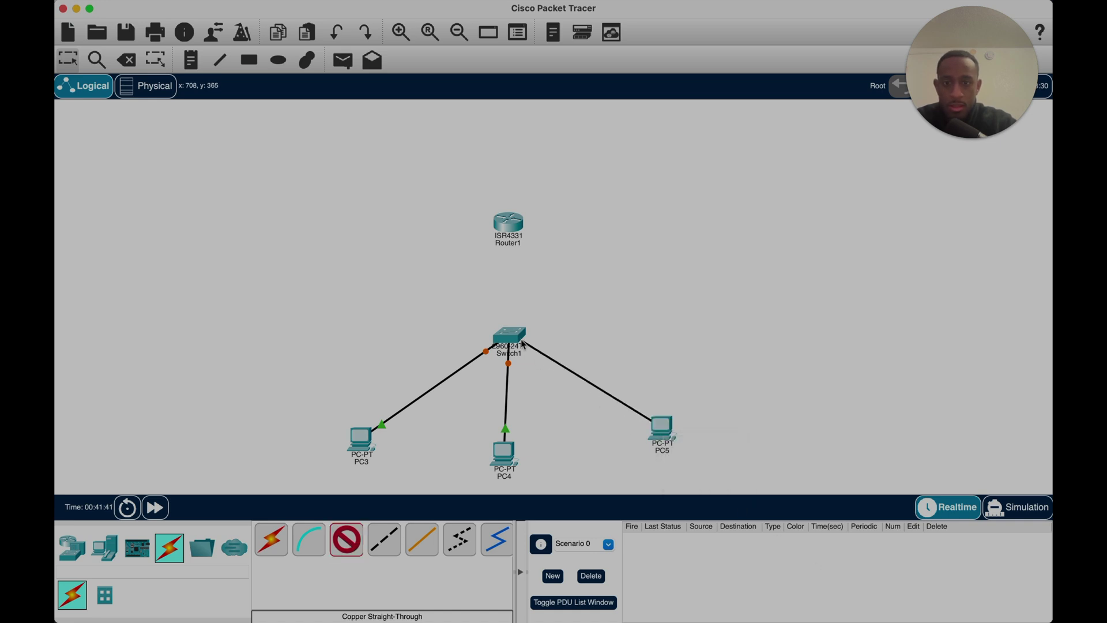
click(523, 344)
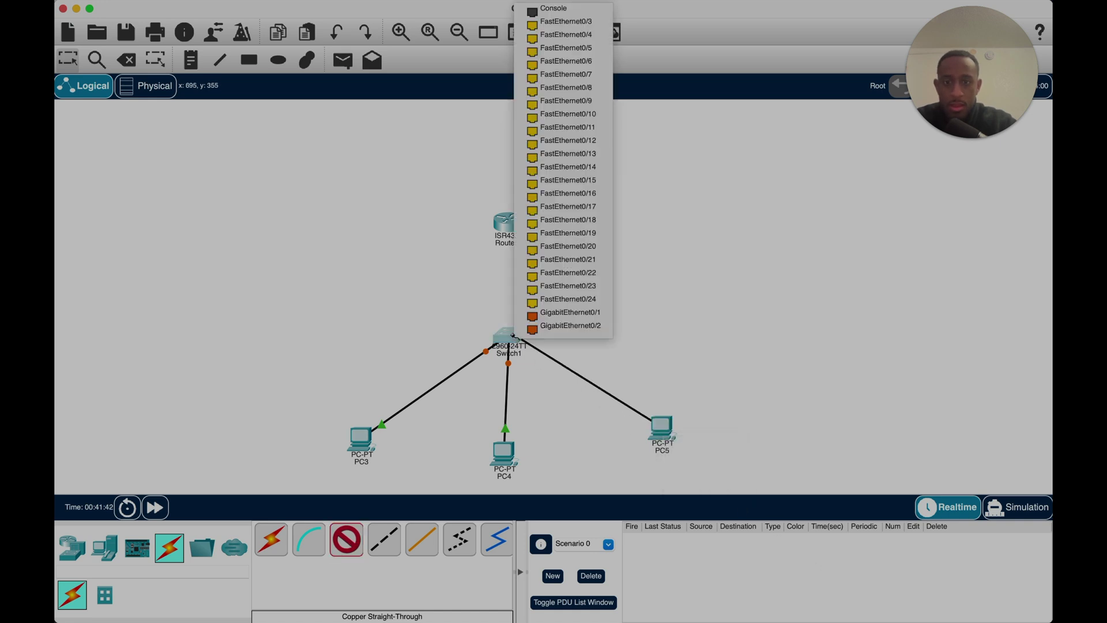
click(546, 21)
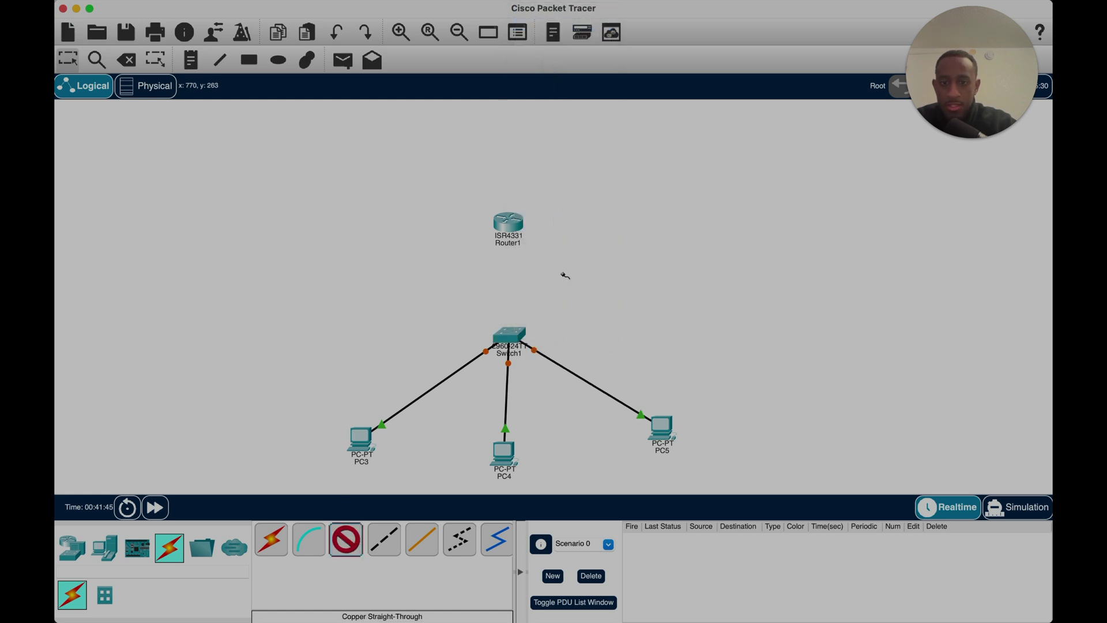
click(520, 336)
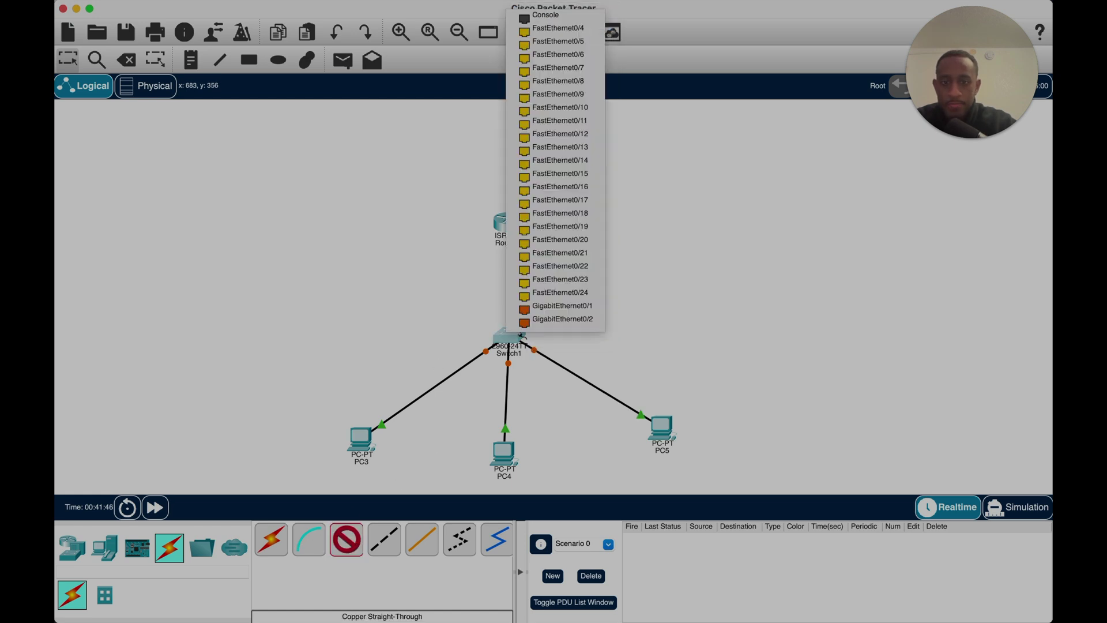
click(570, 34)
click(509, 226)
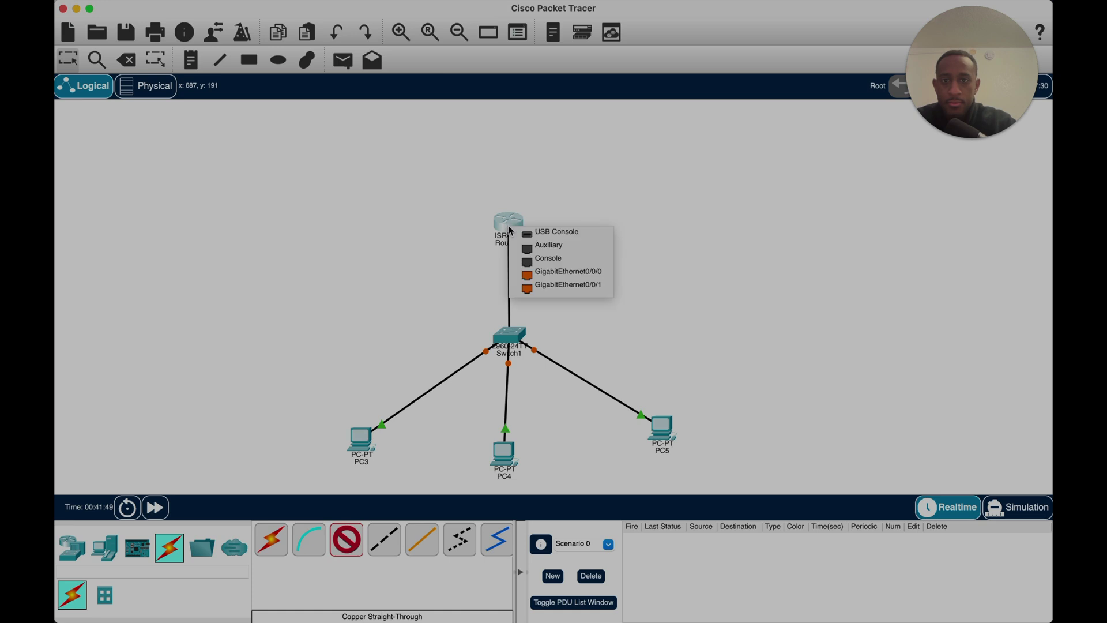
click(555, 274)
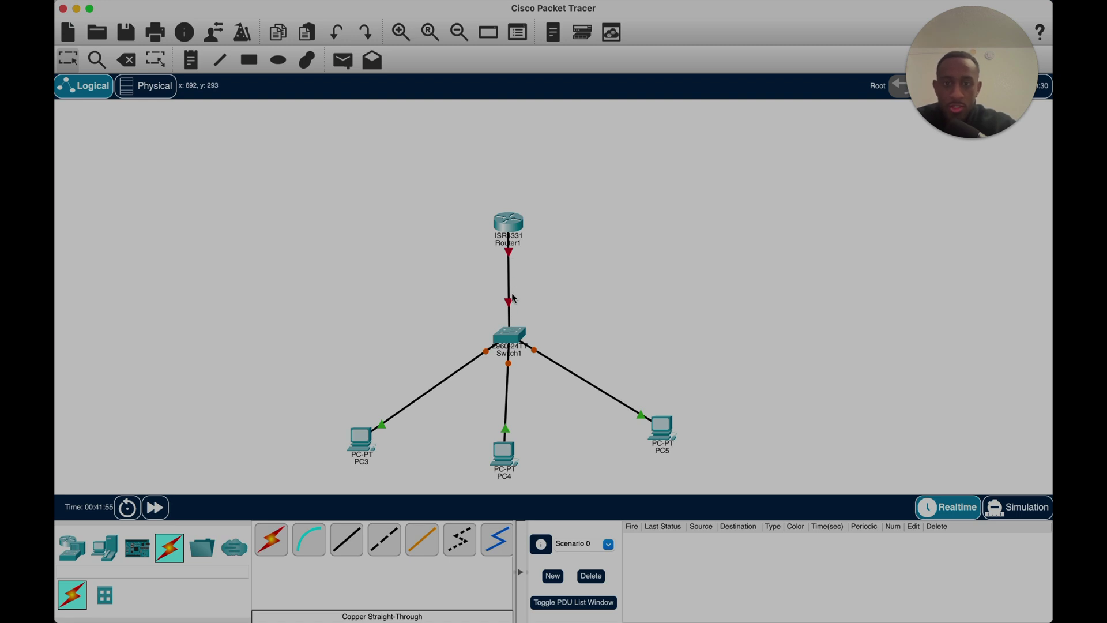
In Router1's CLI, decline initial setup and enter privileged and global configuration mode
click(515, 225)
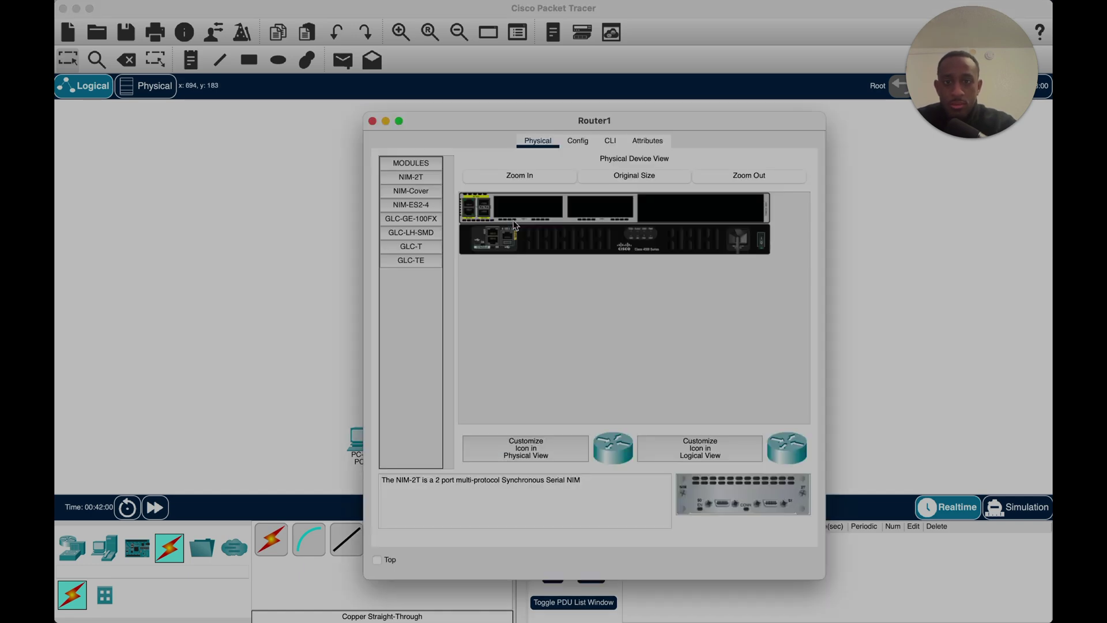
click(612, 141)
key(Return)
key(Return)
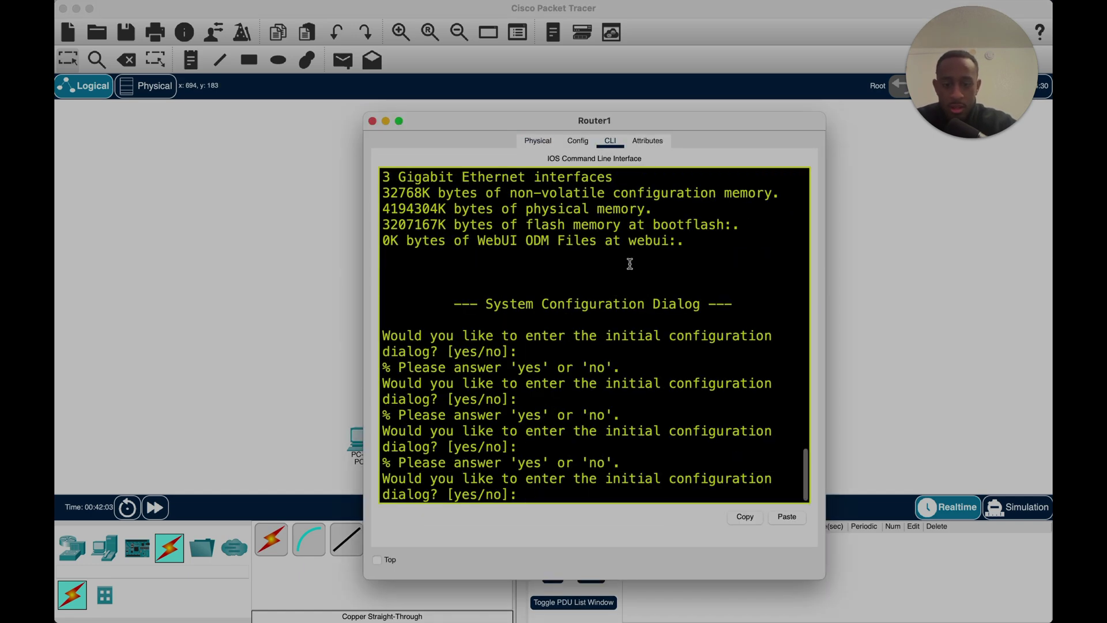
text(no)
key(Return)
key(Return)
key(Return)
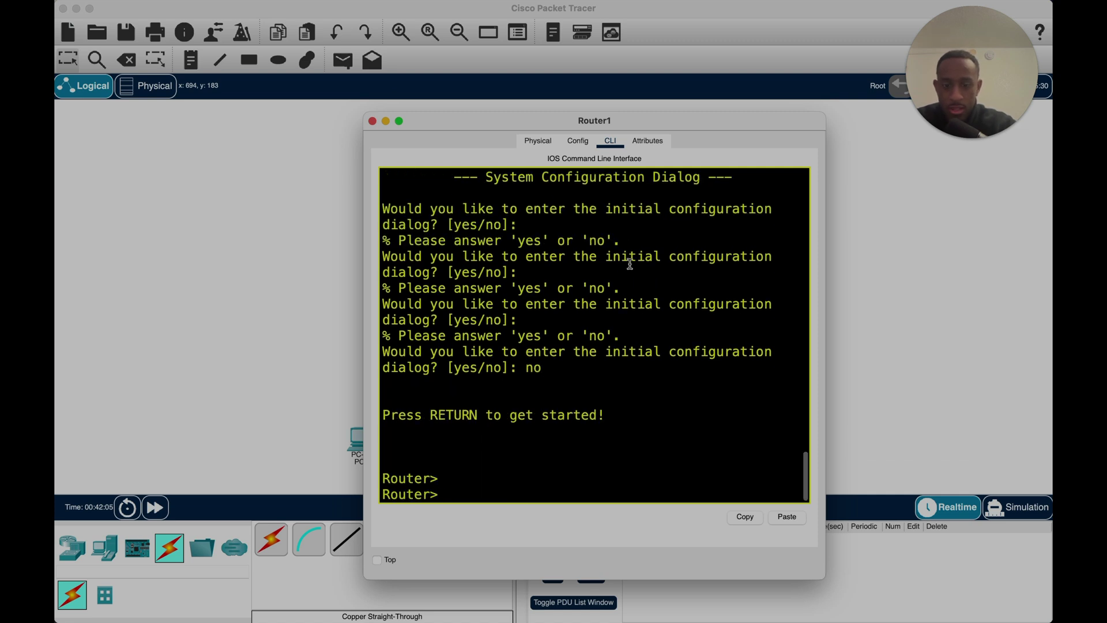
text(en)
key(Return)
key(Return)
key(Return)
key(Return)
text(con)
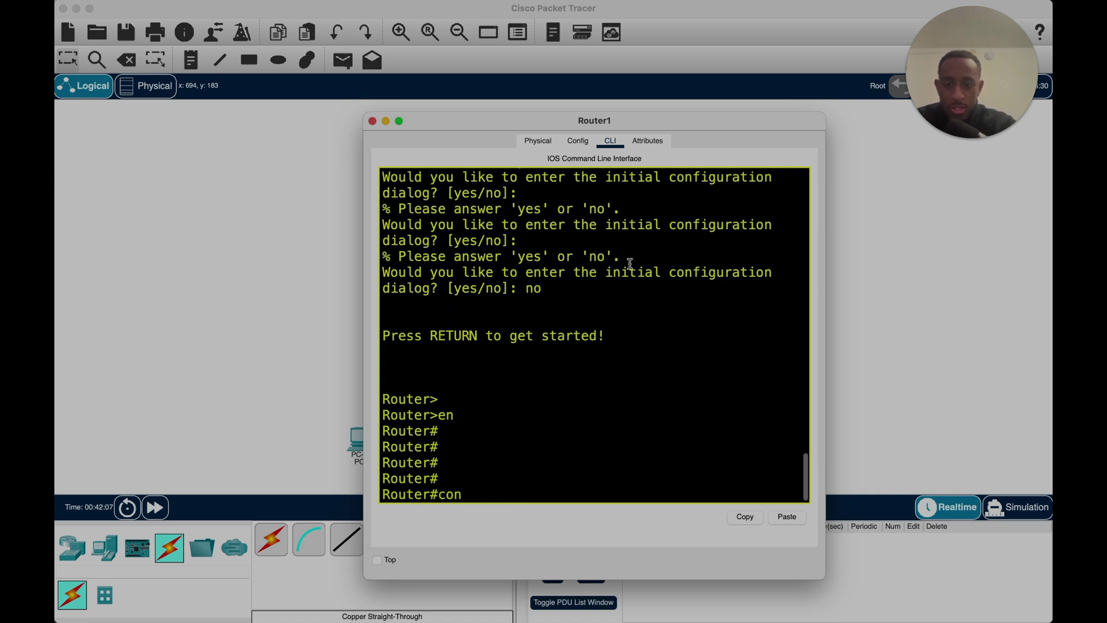
text(f)
key(Tab)
text(t)
key(Tab)
key(Return)
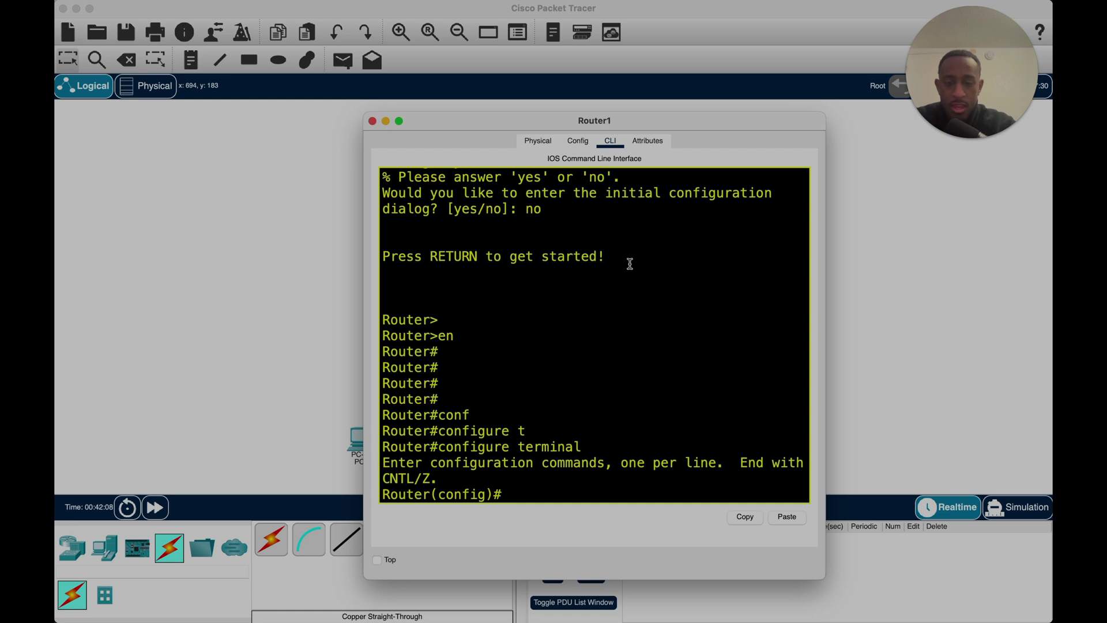
Select interface GigabitEthernet0/0/0 and enable it with no shut
text(int)
key(Tab)
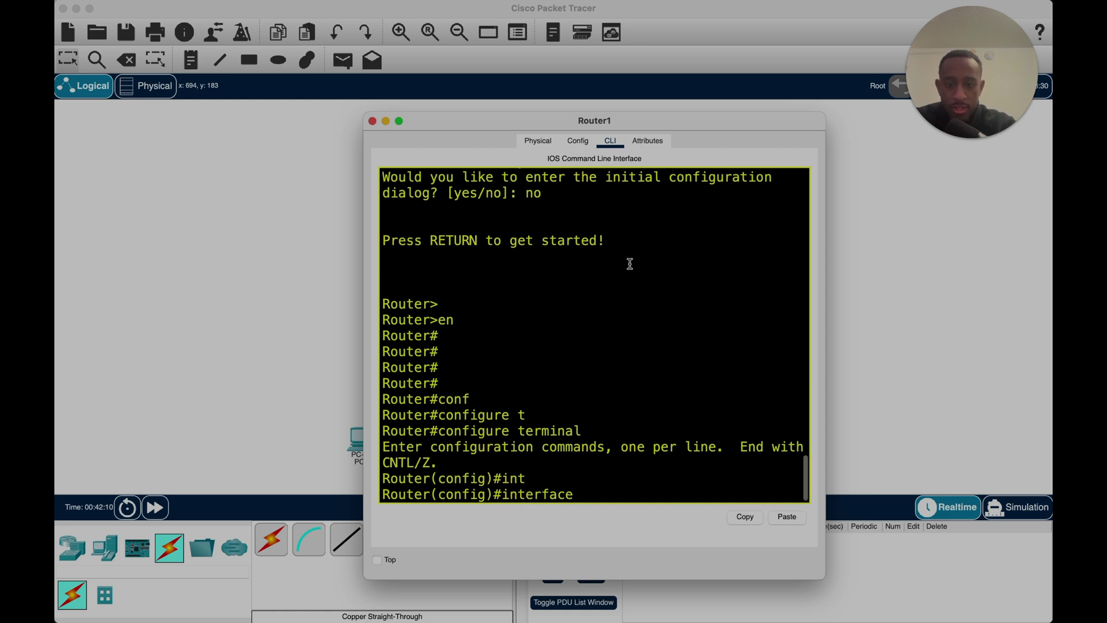
text(g)
key(Tab)
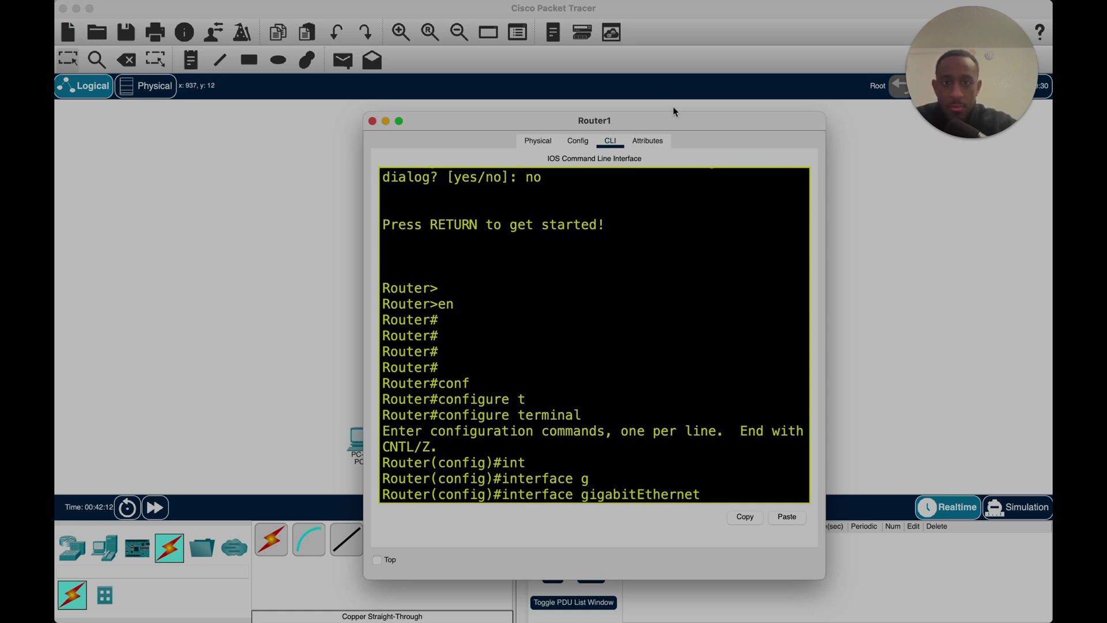
drag(693, 117, 951, 199)
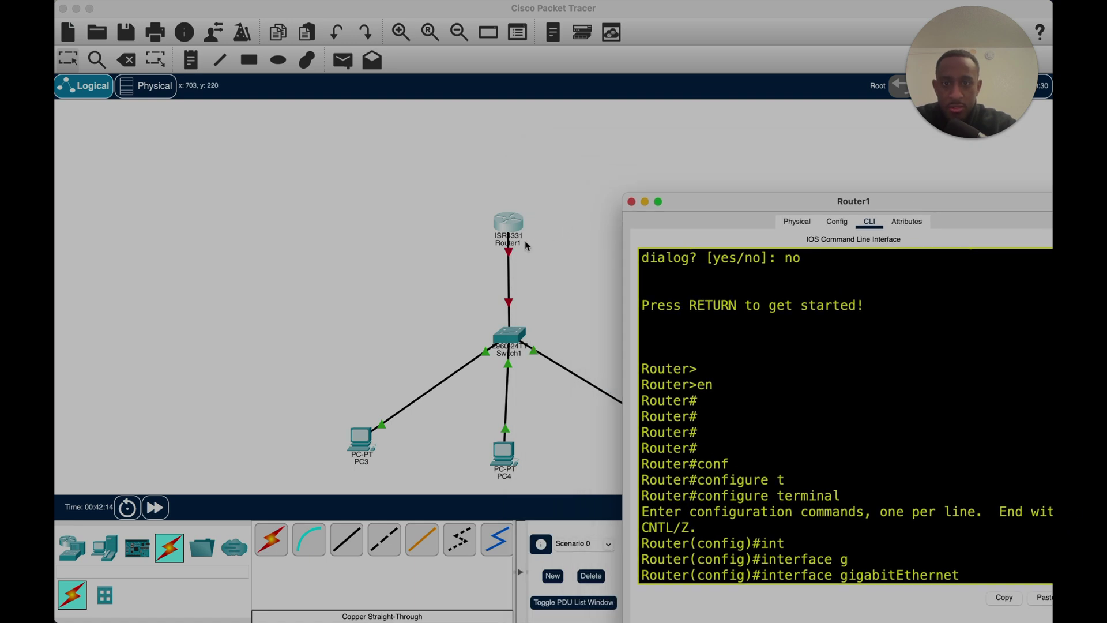
drag(790, 202, 752, 120)
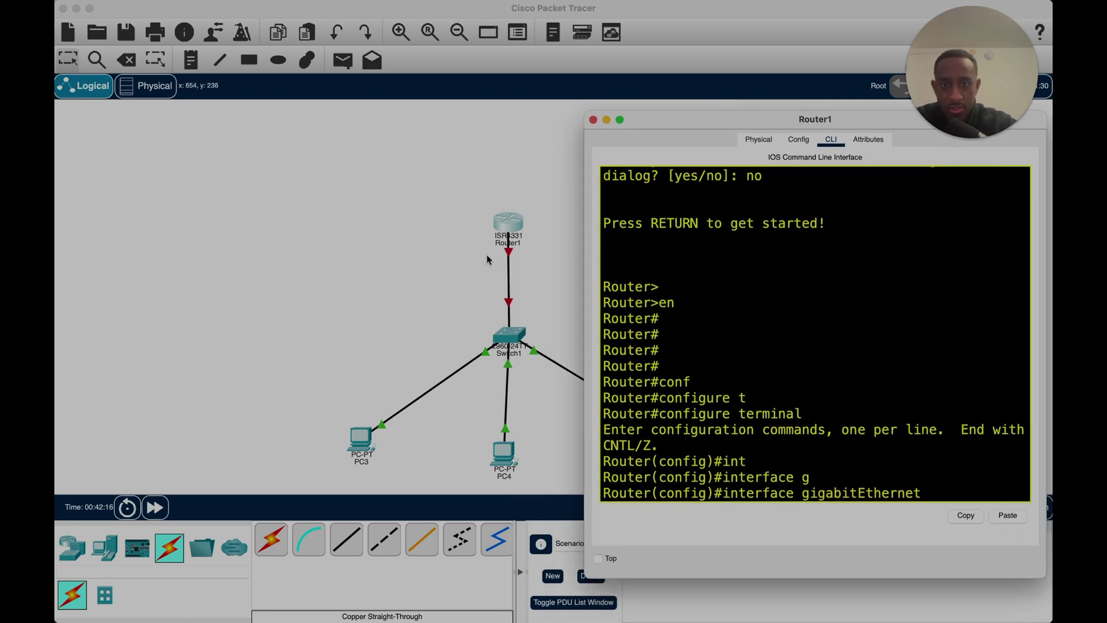
text(0/0/0)
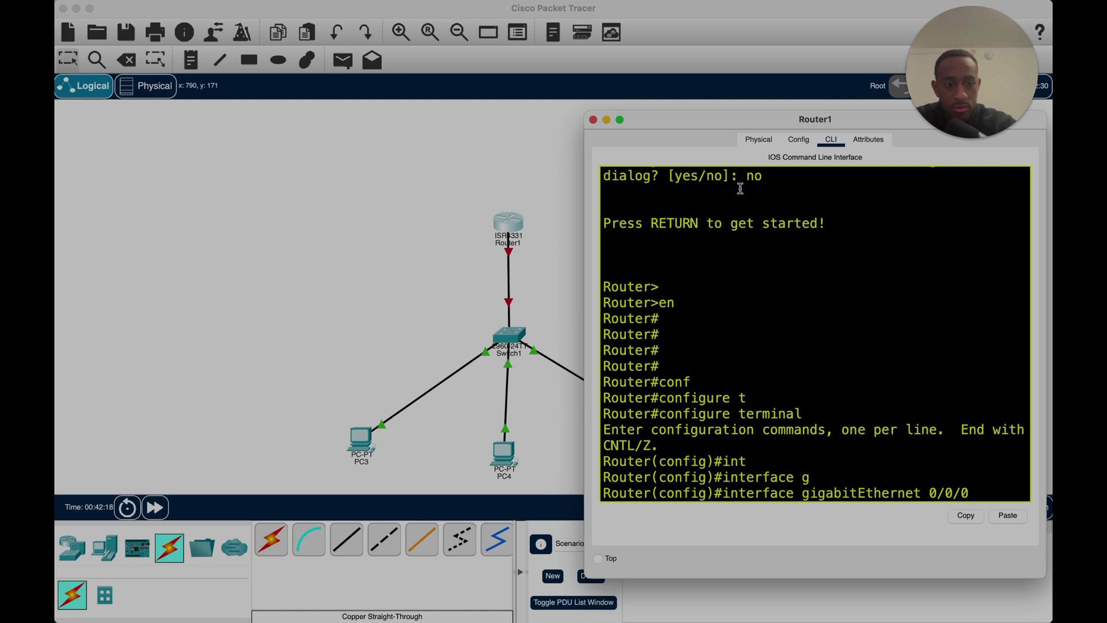
key(Return)
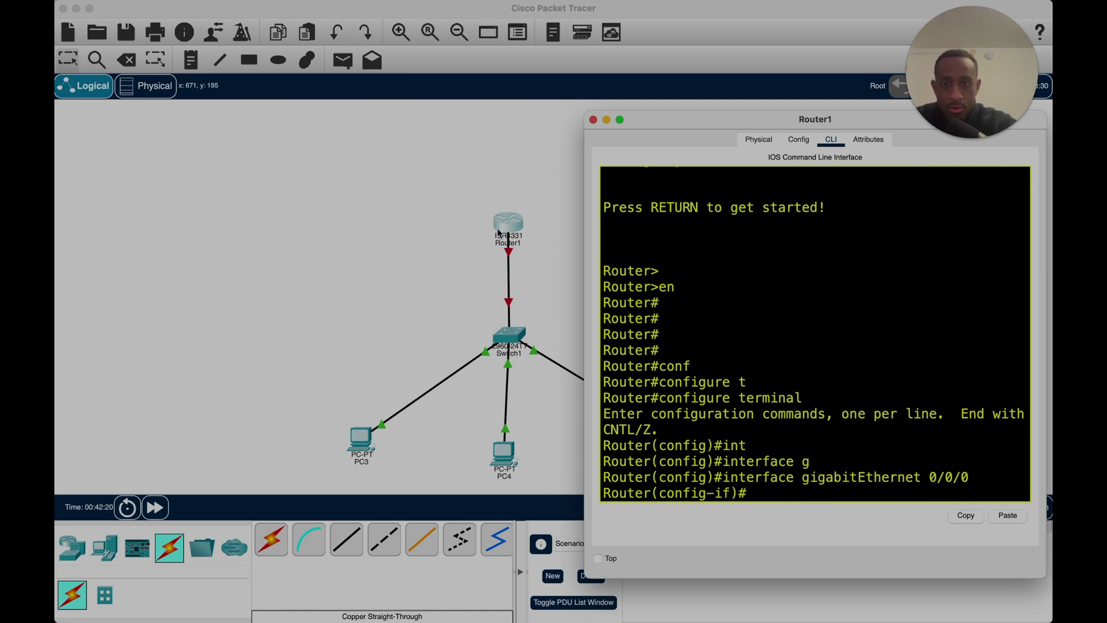
text(no shut)
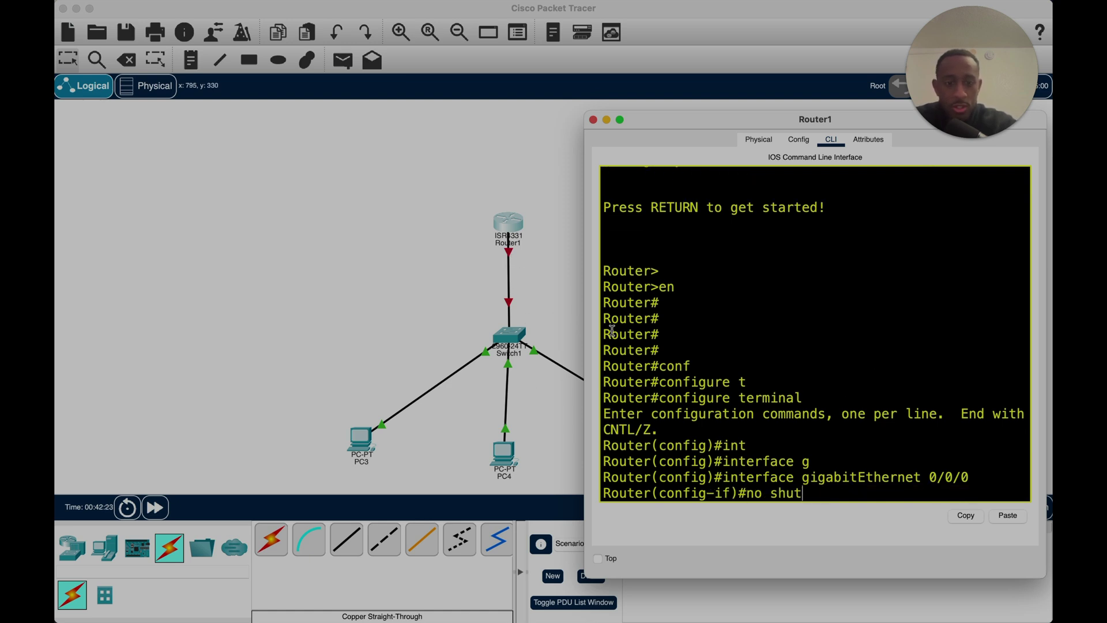
key(Return)
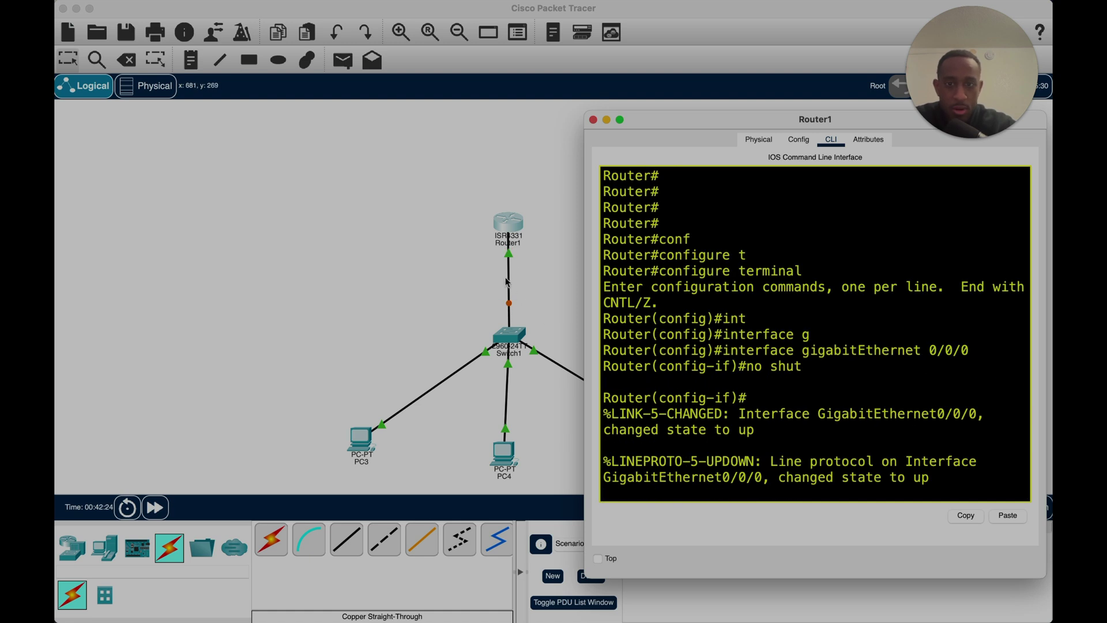
Assign the interface 192.168.10.1 255.255.255.0 and exit interface configuration
key(Return)
key(Return)
key(Return)
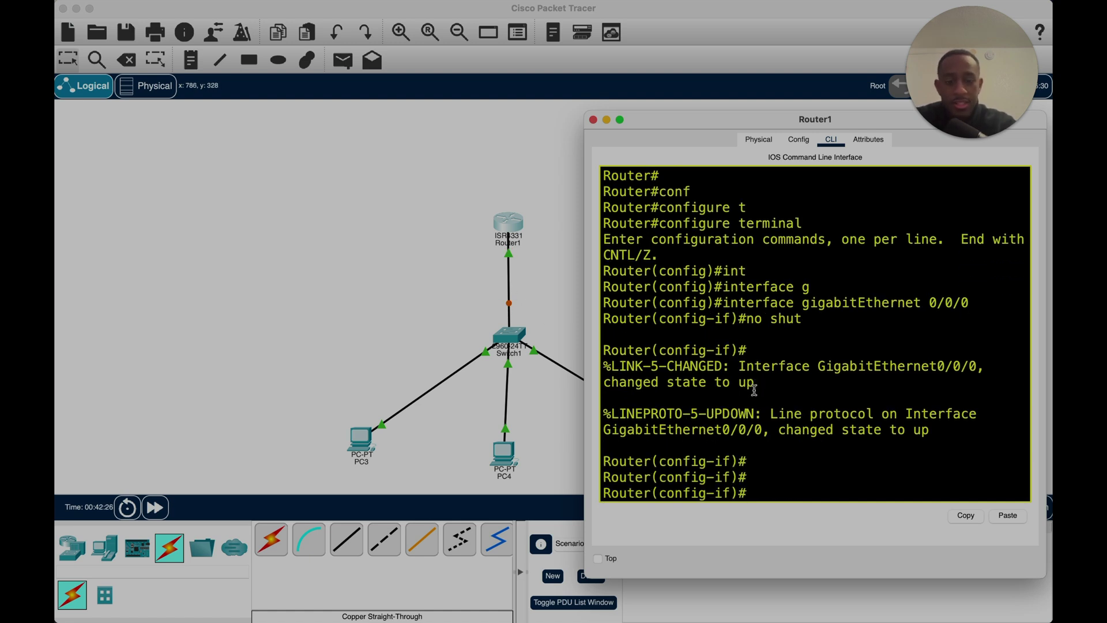
text(ip ad)
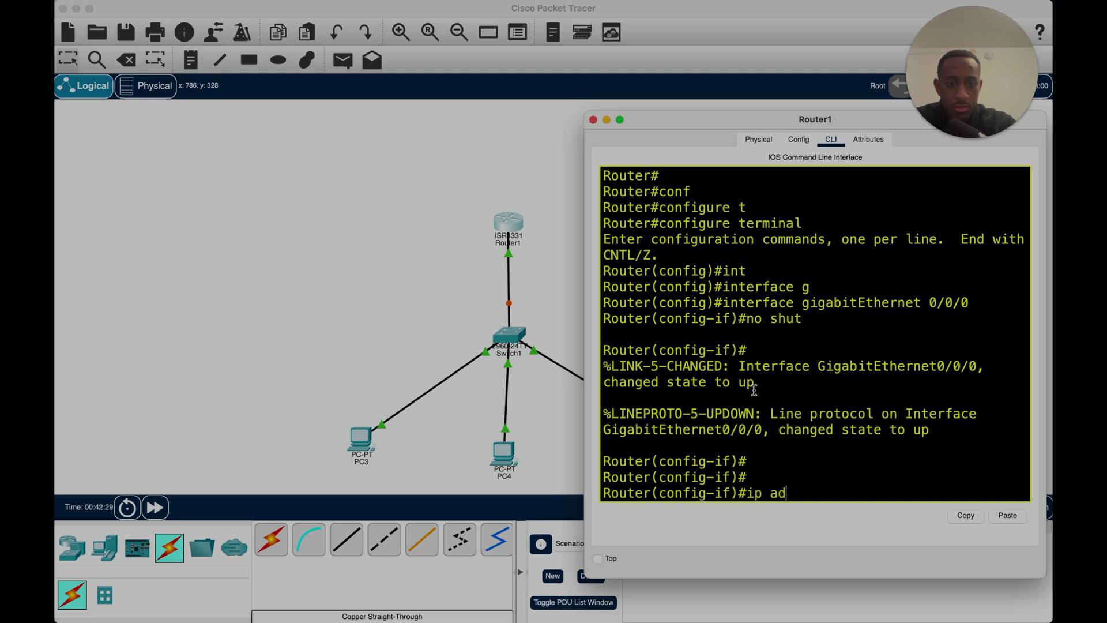
key(Tab)
text(192.168.10.1)
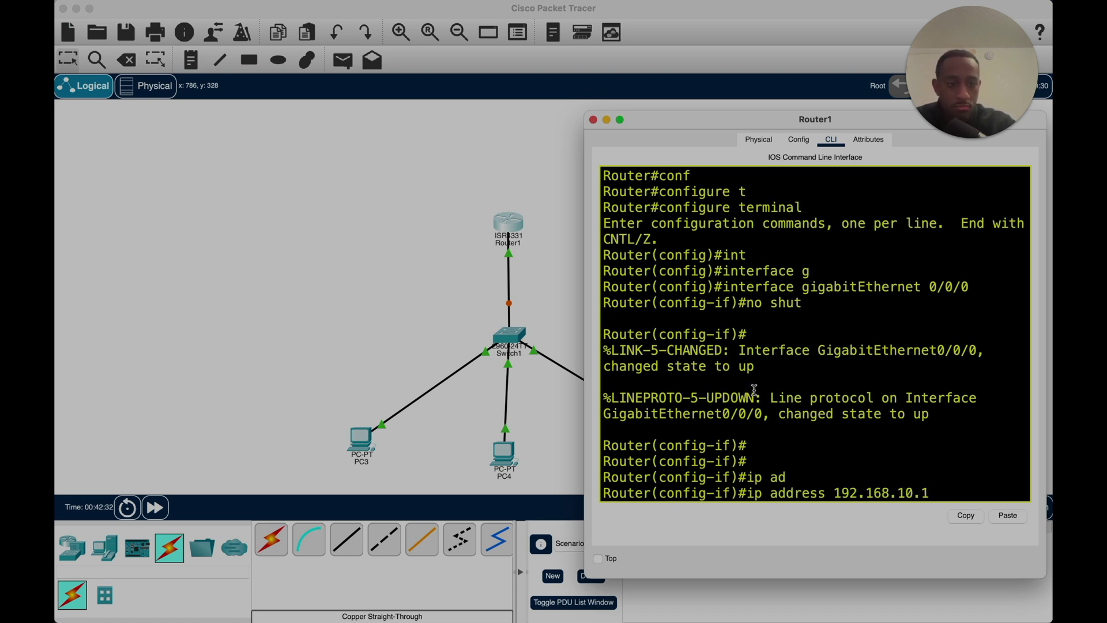
text( 255)
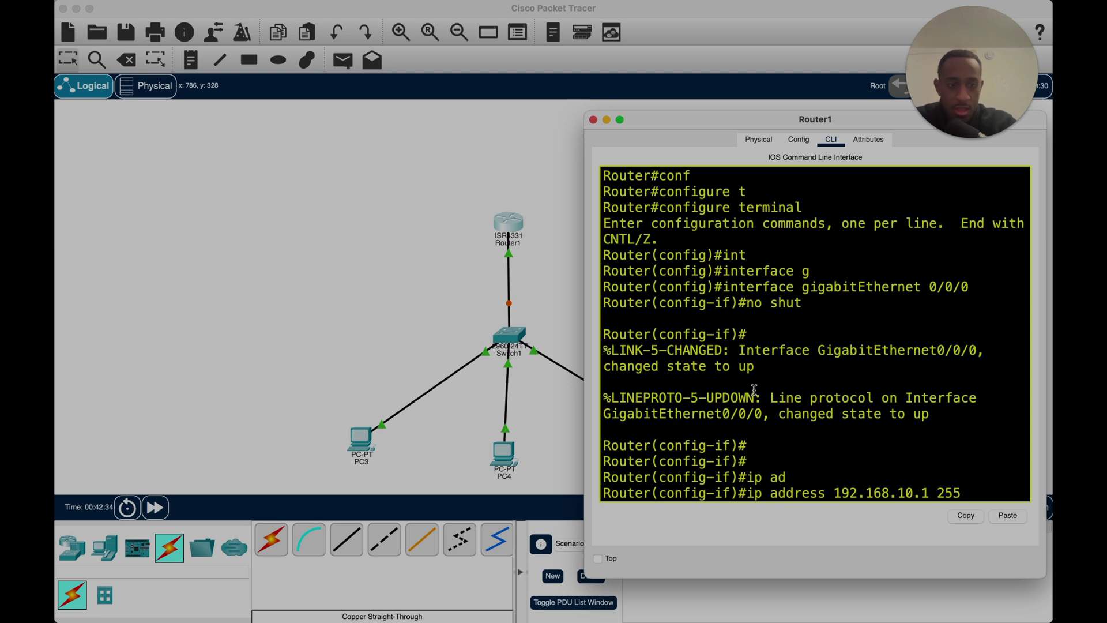
text(.255.255.0)
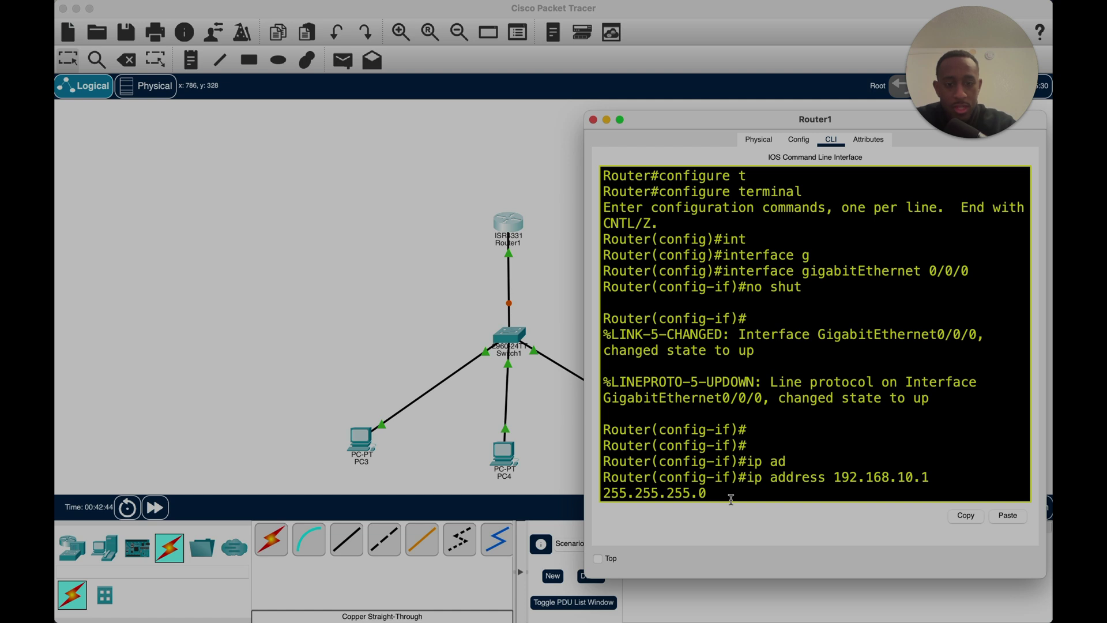
key(Return)
key(Return)
key(Return)
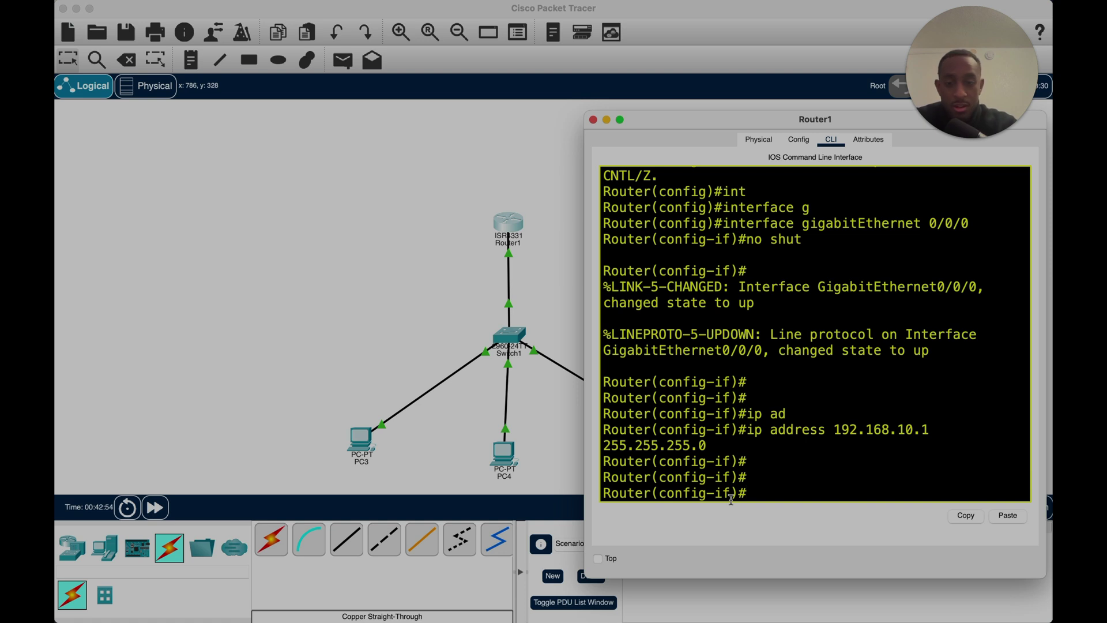
text(exit)
key(Return)
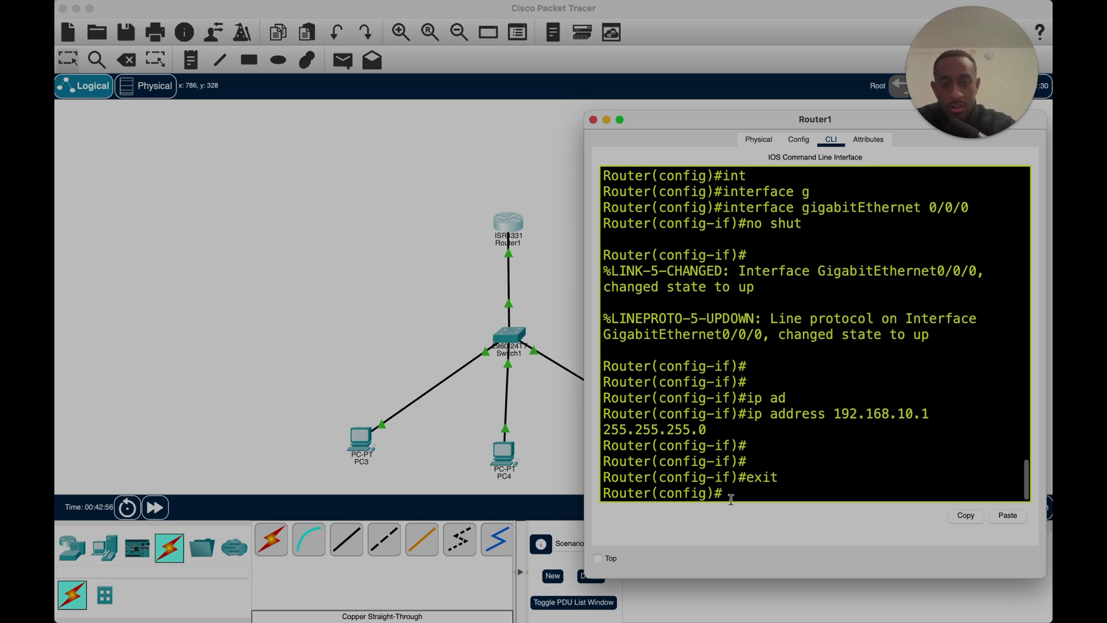
key(Return)
key(Return)
key(Return)
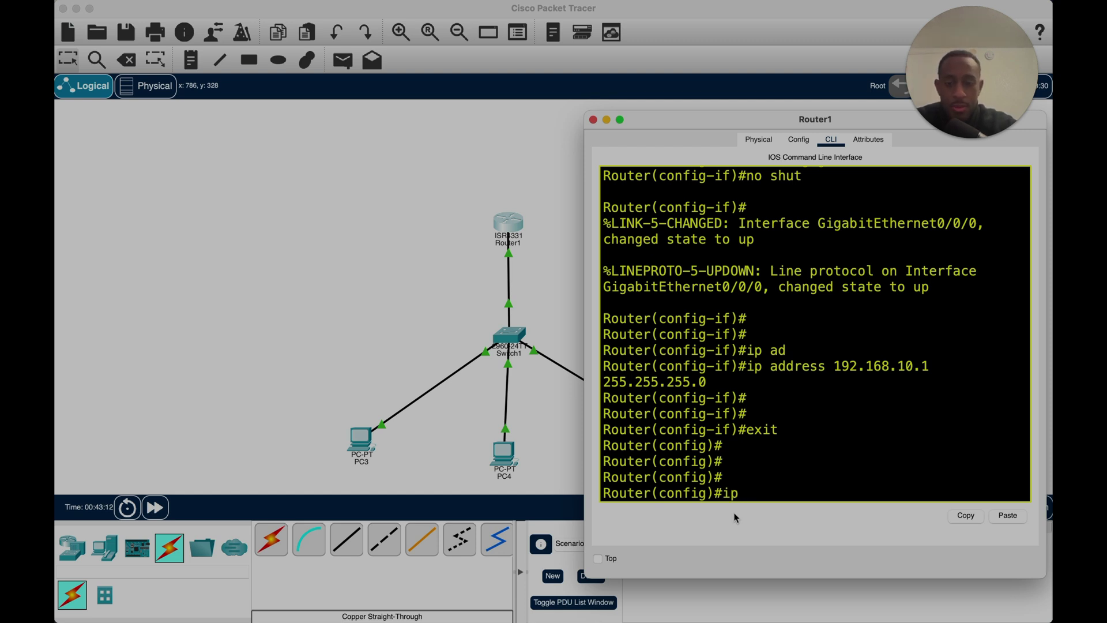
Run 'ip dhcp pool LAN' on Router1, correcting a mistyped pool name first
text(dh)
key(Tab)
text(po)
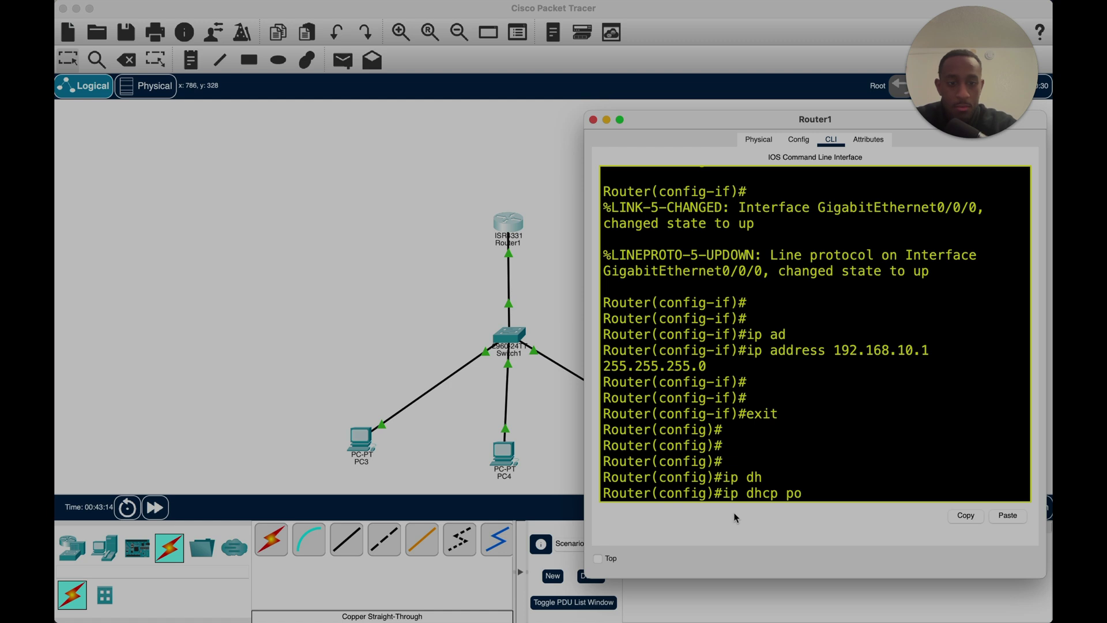
key(Tab)
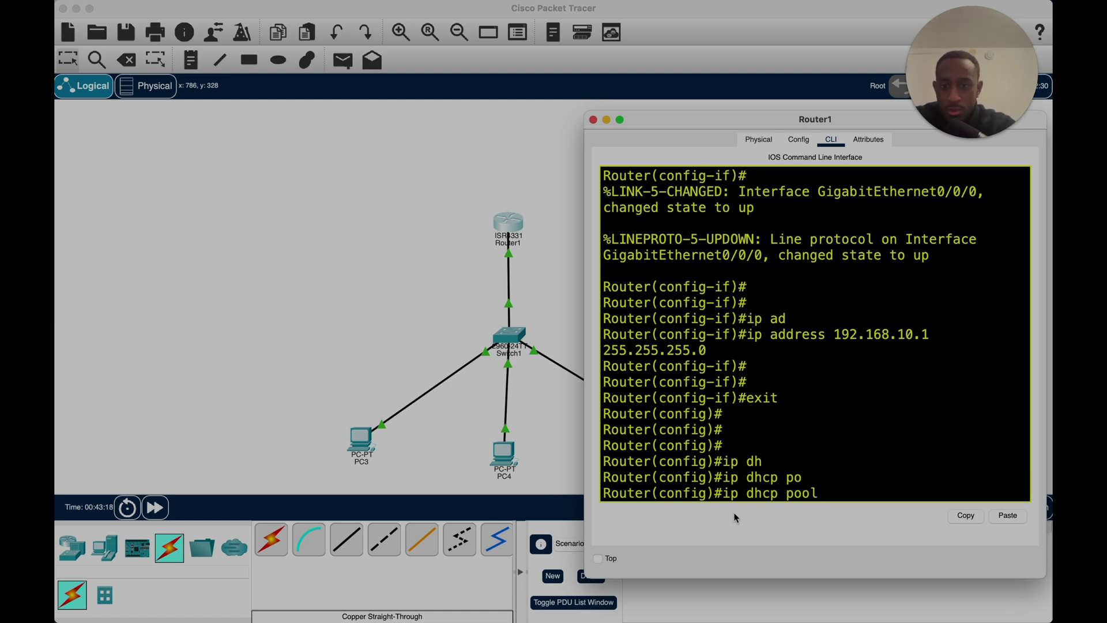
text(AUN)
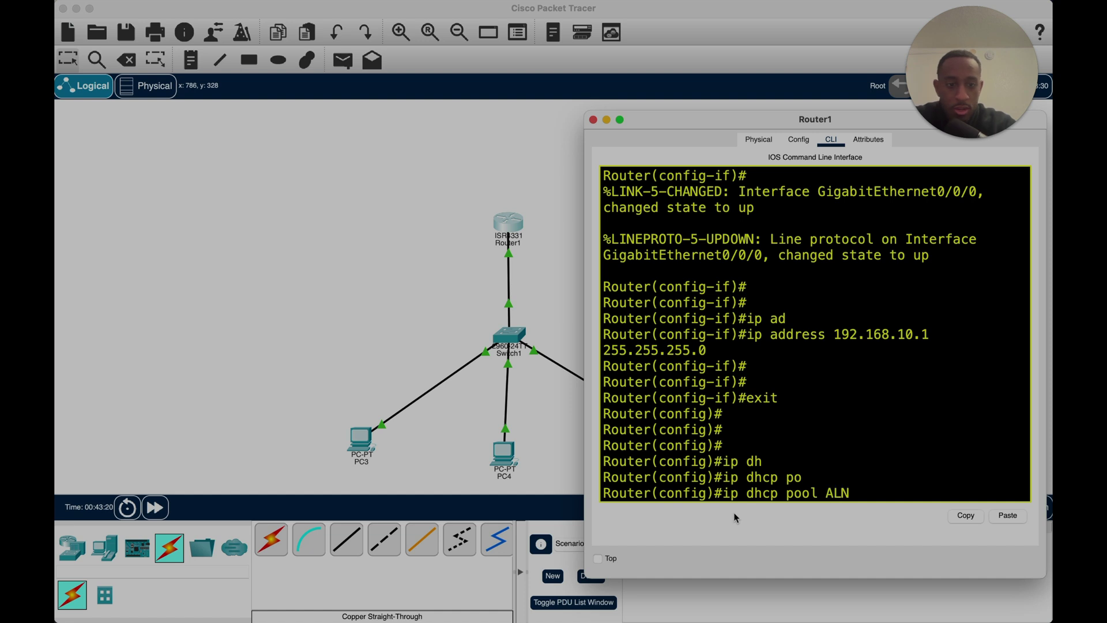
key(BackSpace)
key(BackSpace)
key(BackSpace)
text(LAN)
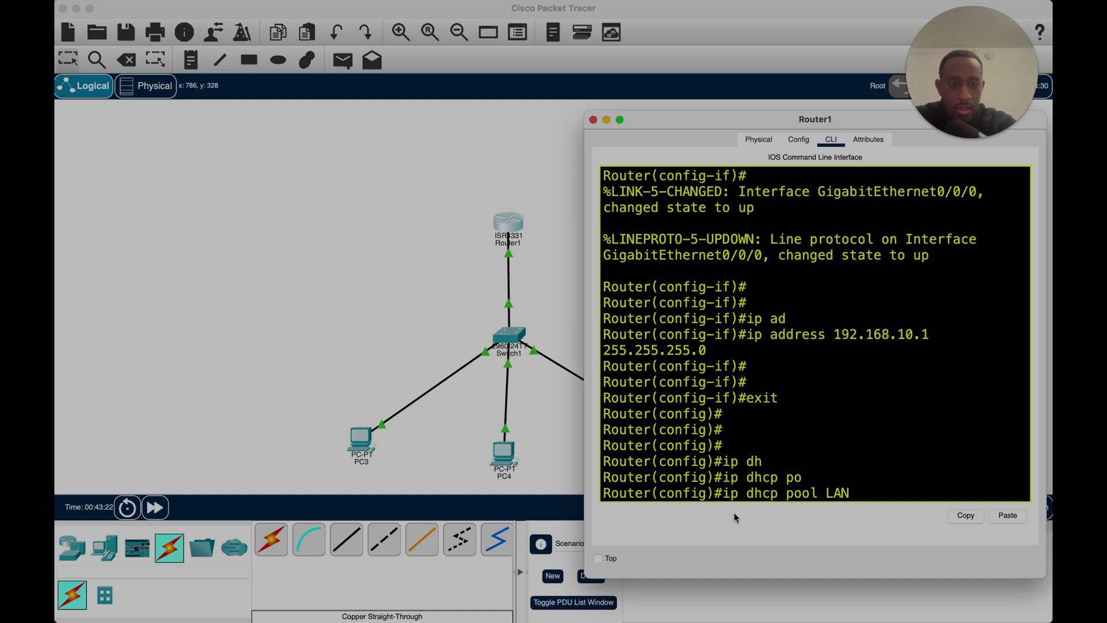
key(Return)
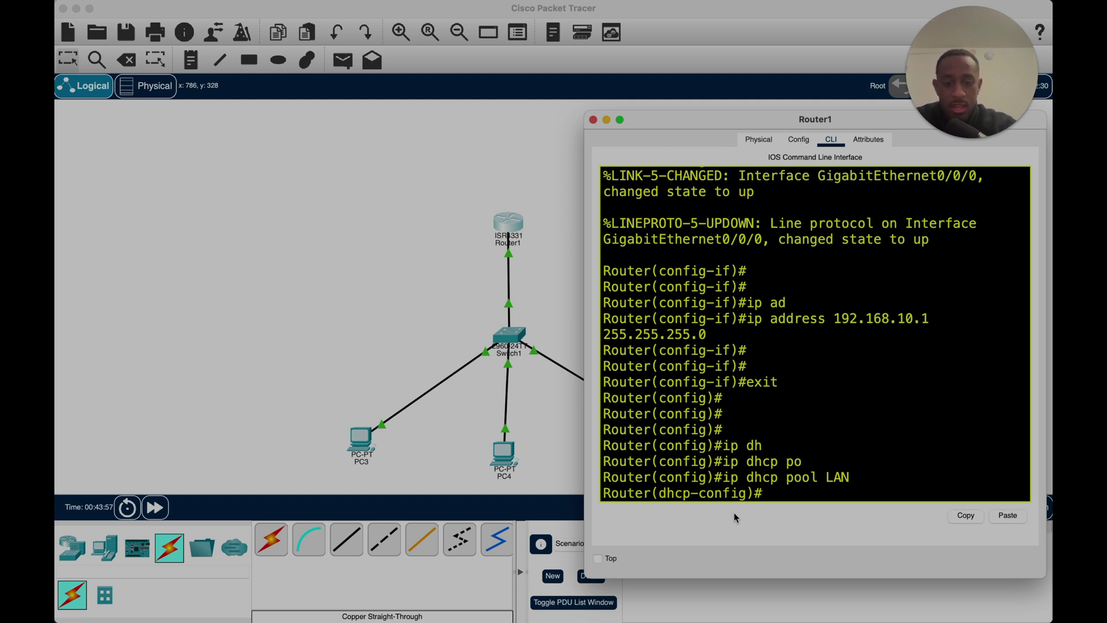
Abandon the incomplete dhcp command and exit back to global configuration mode
text(ip )
text(dh)
key(Tab)
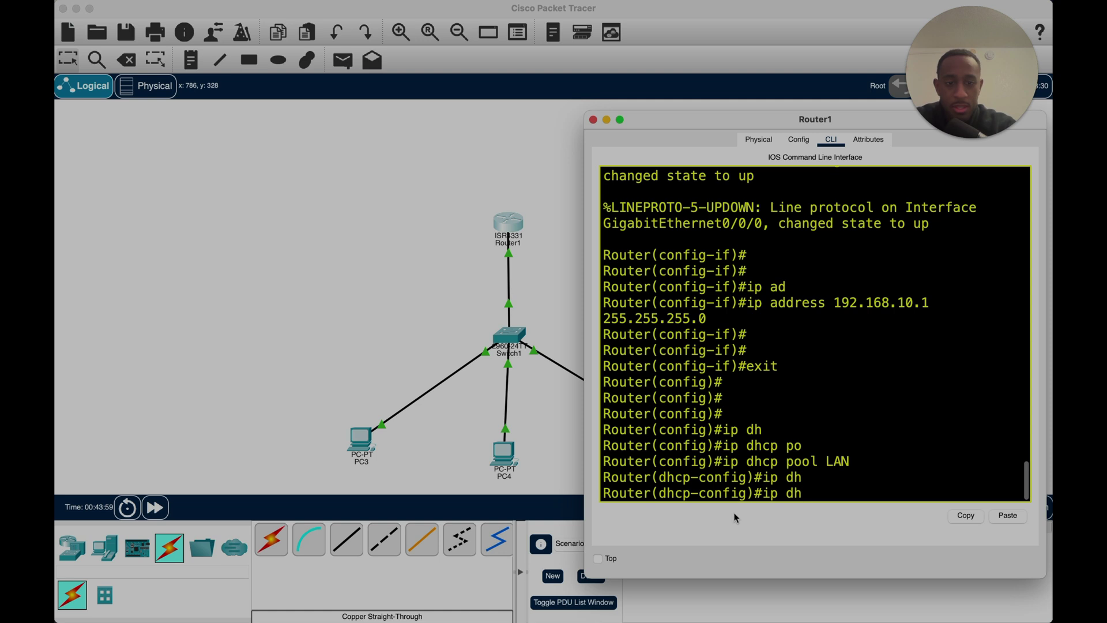
text(c)
key(Tab)
key(BackSpace)
key(BackSpace)
key(BackSpace)
key(BackSpace)
key(BackSpace)
key(BackSpace)
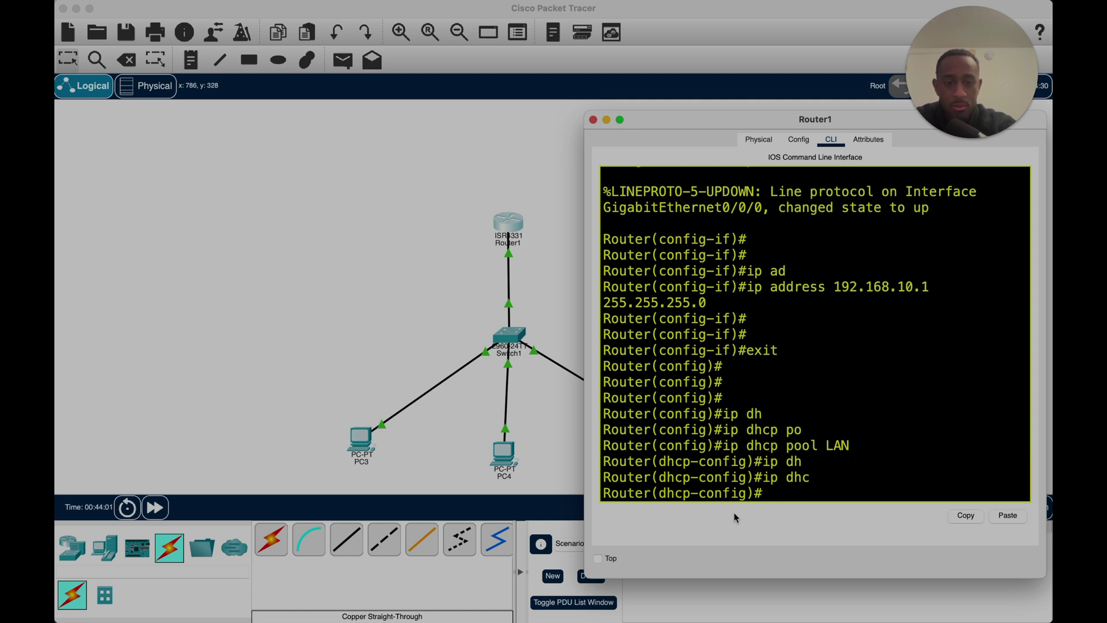
text(exi)
text(t)
key(Return)
Type 'ip dhcp excluded-address 192.168.10.1 192.168.10.20' without running it
text(ip dh)
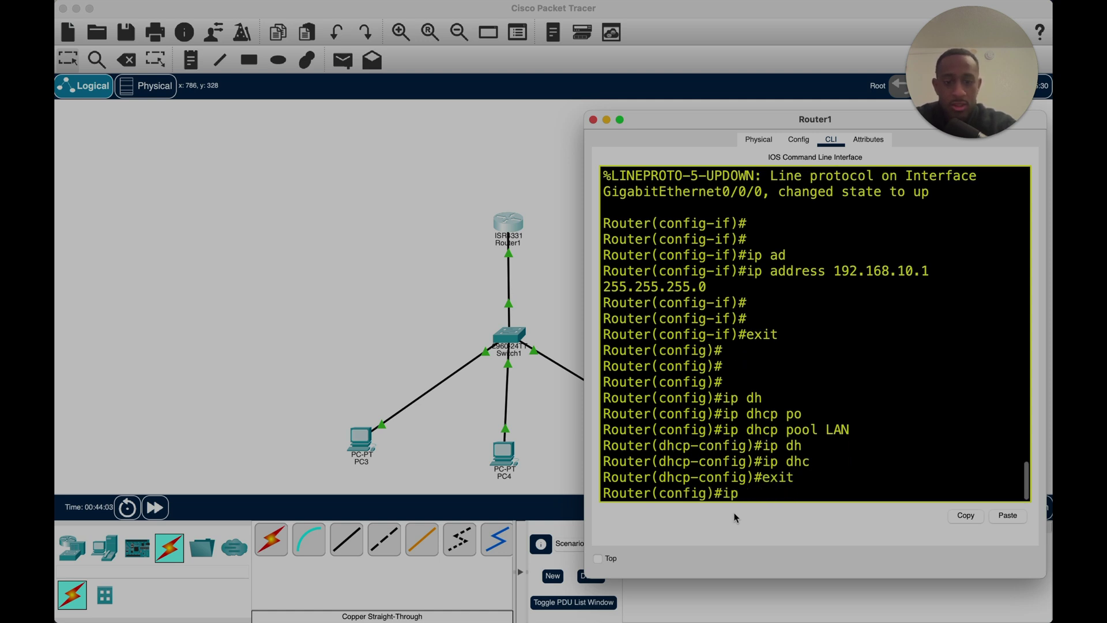
key(Tab)
text(ex)
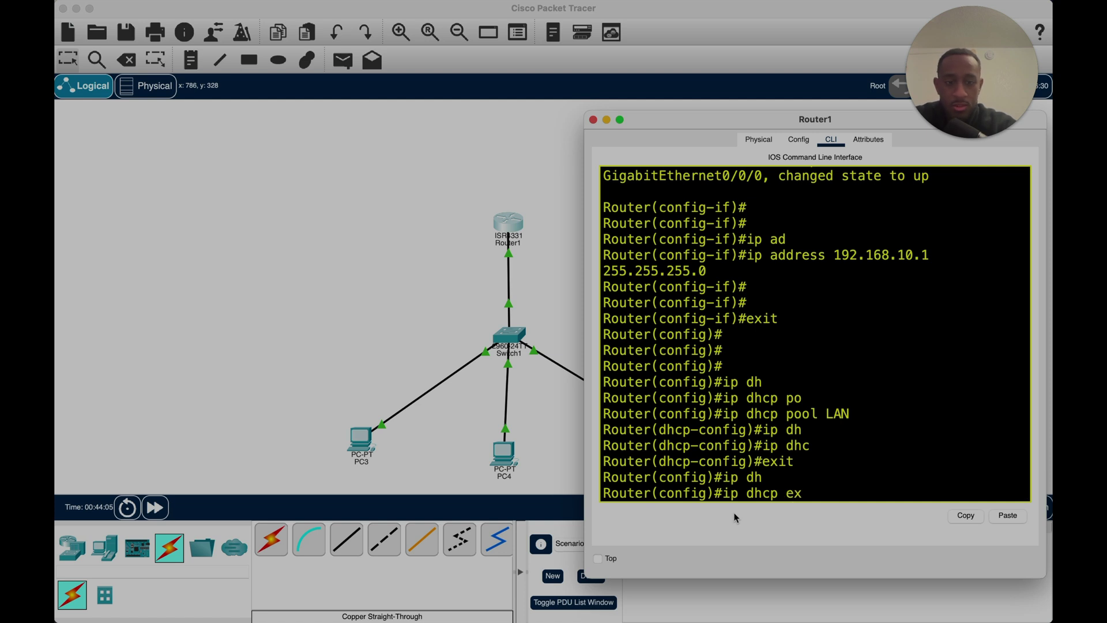
key(Tab)
text(192.)
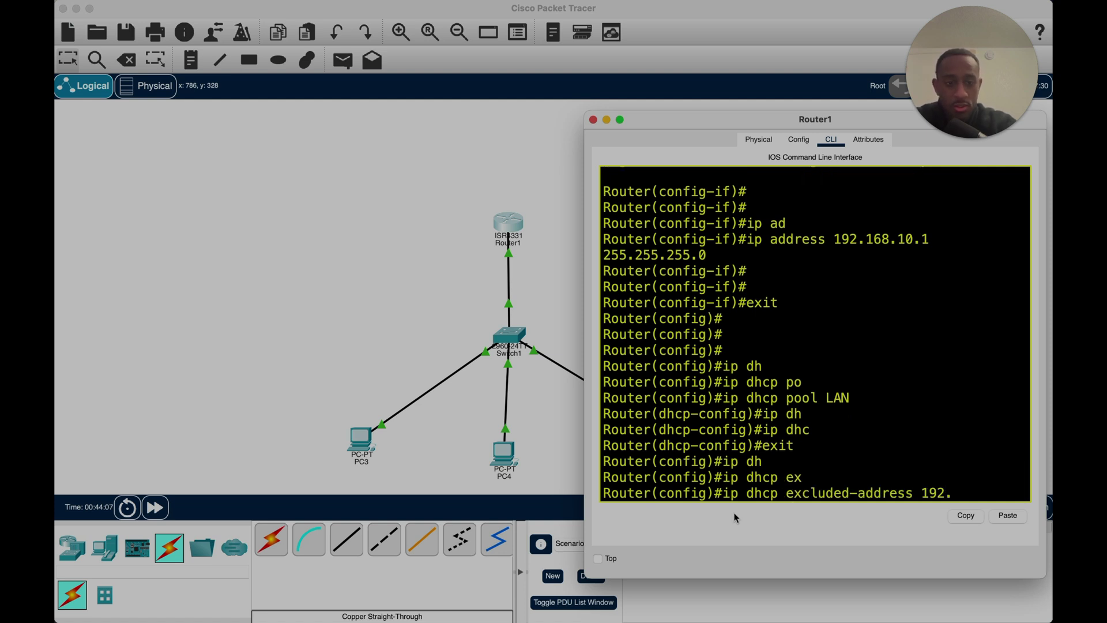
text(168.10.1)
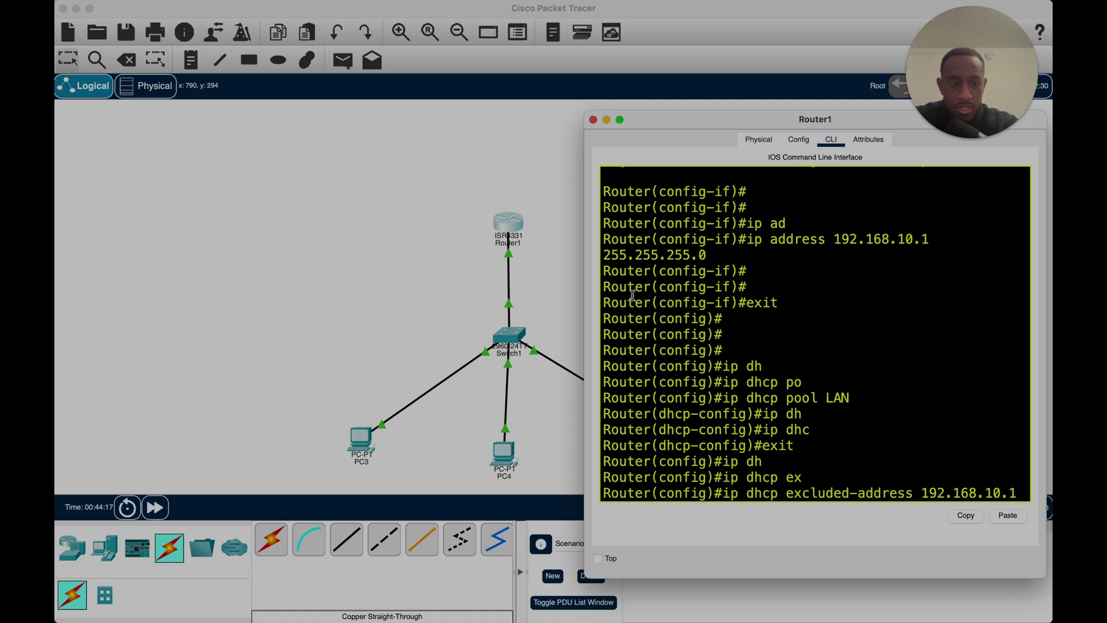
text(19)
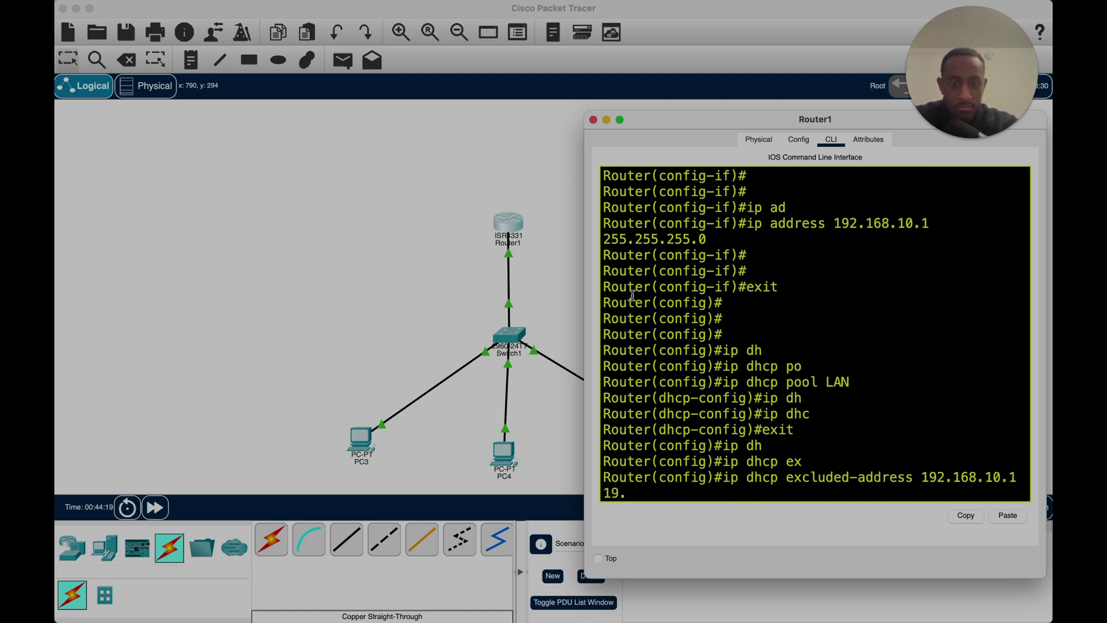
text(2.168.)
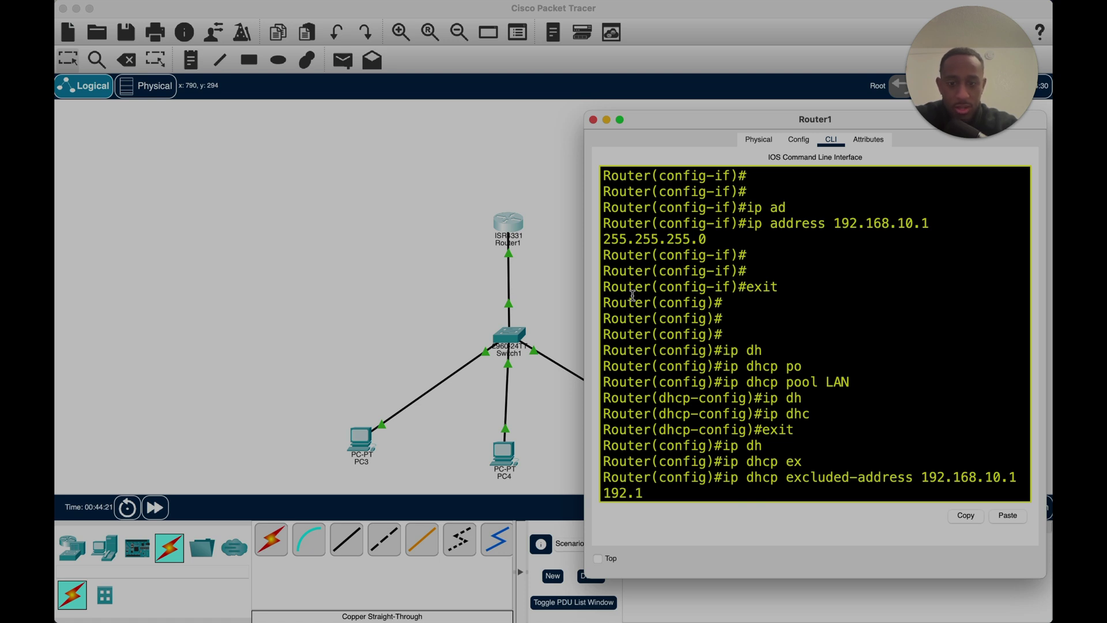
text(10.)
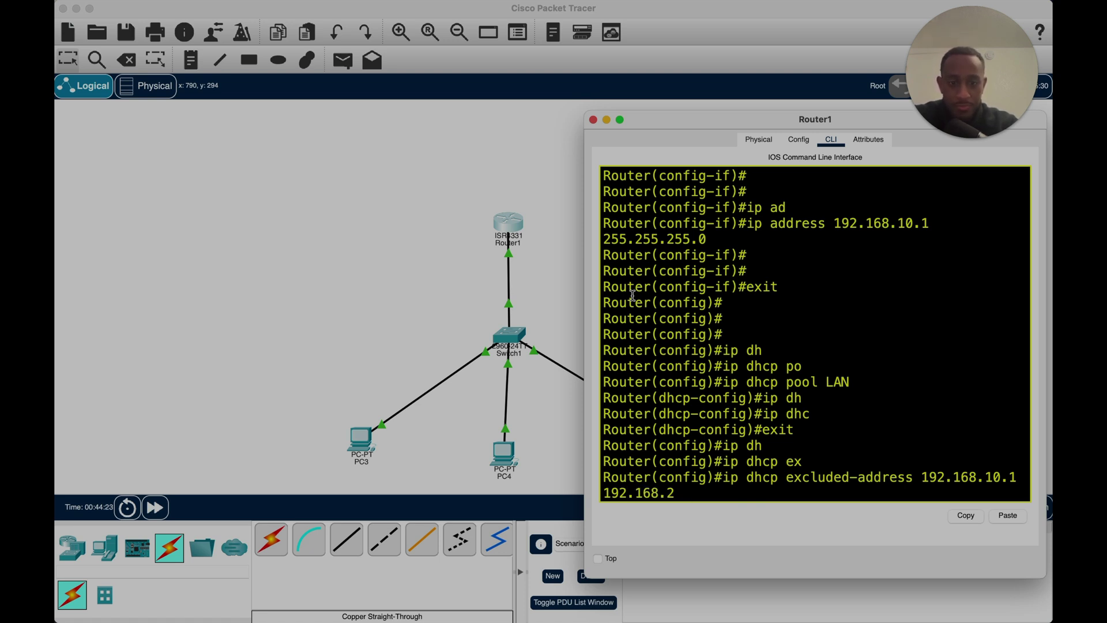
text(20)
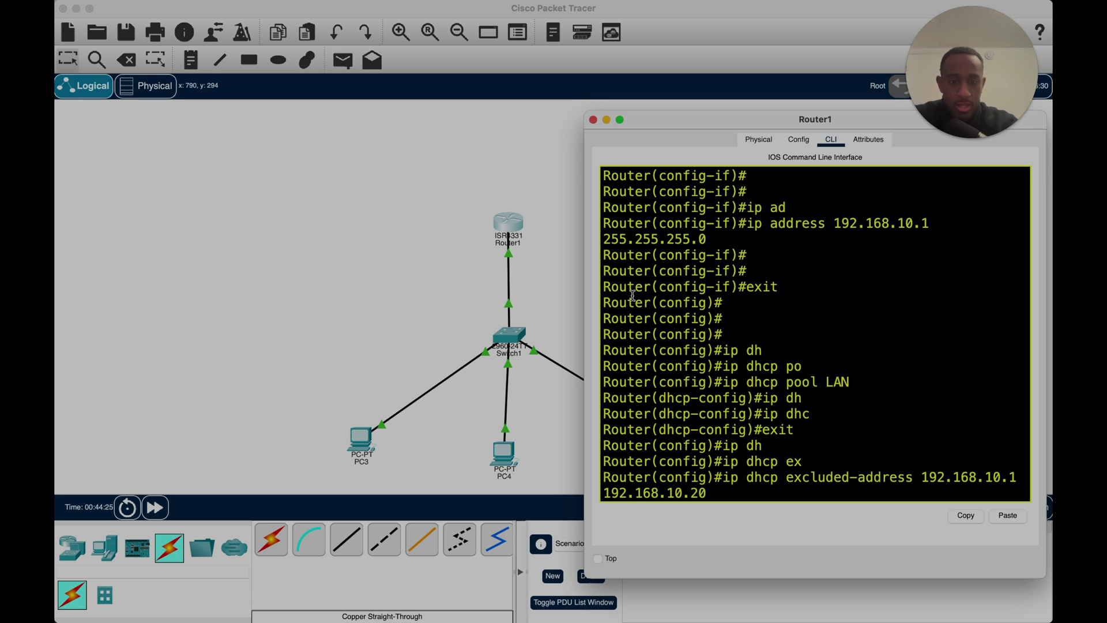
Widen the Router1 console, highlight the 192.168.10.1–192.168.10.20 range, and run the exclusion command
drag(583, 309, 272, 309)
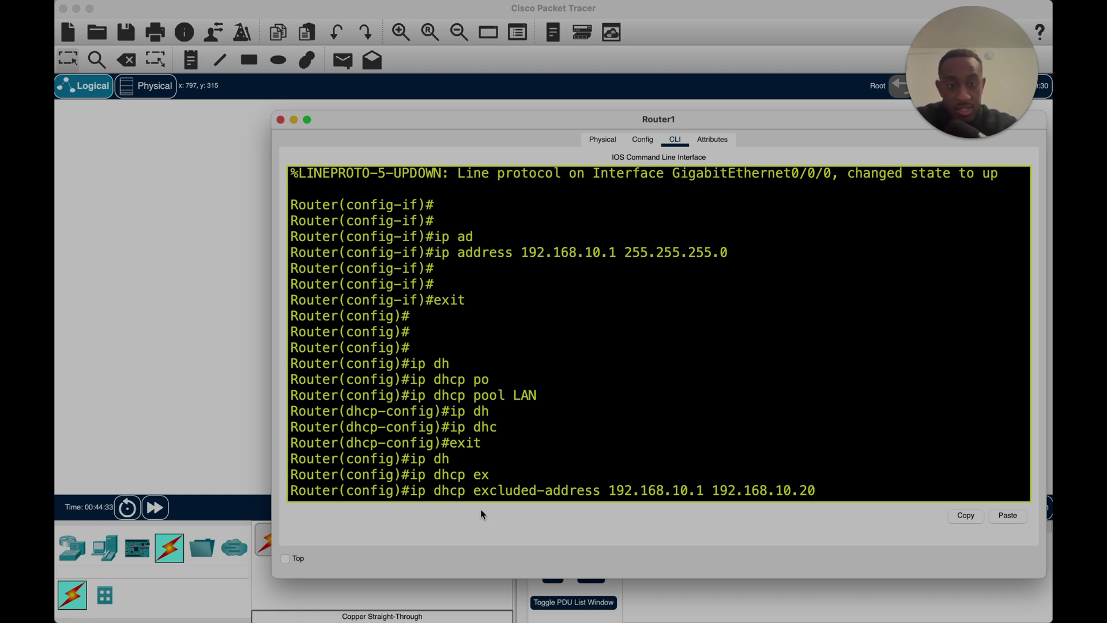
drag(705, 490, 612, 490)
click(818, 489)
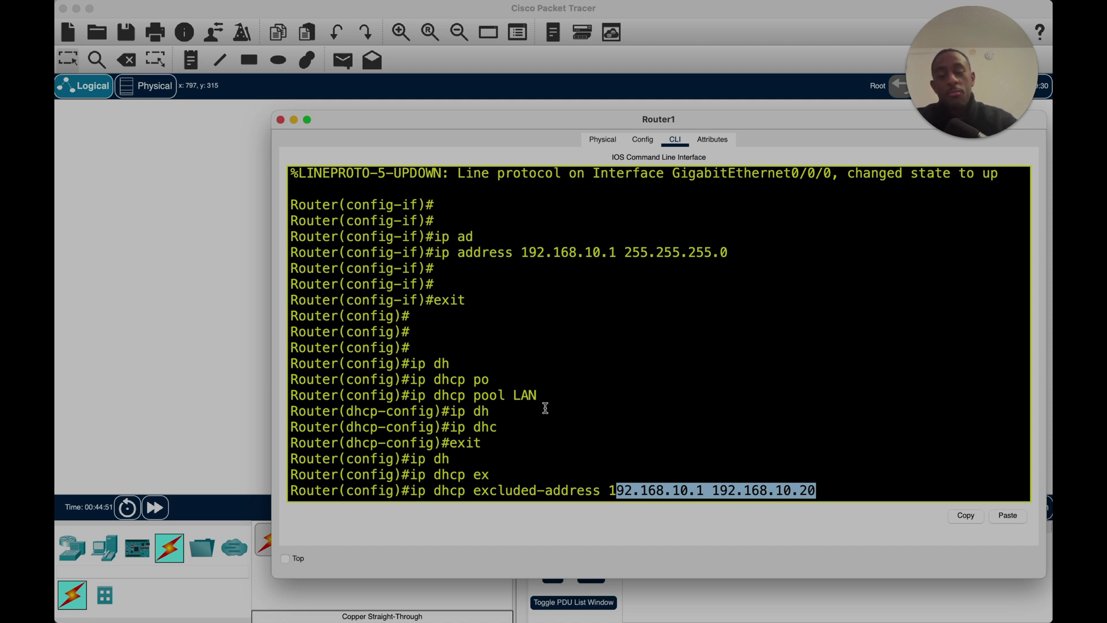
double_click(857, 493)
click(857, 493)
key(Return)
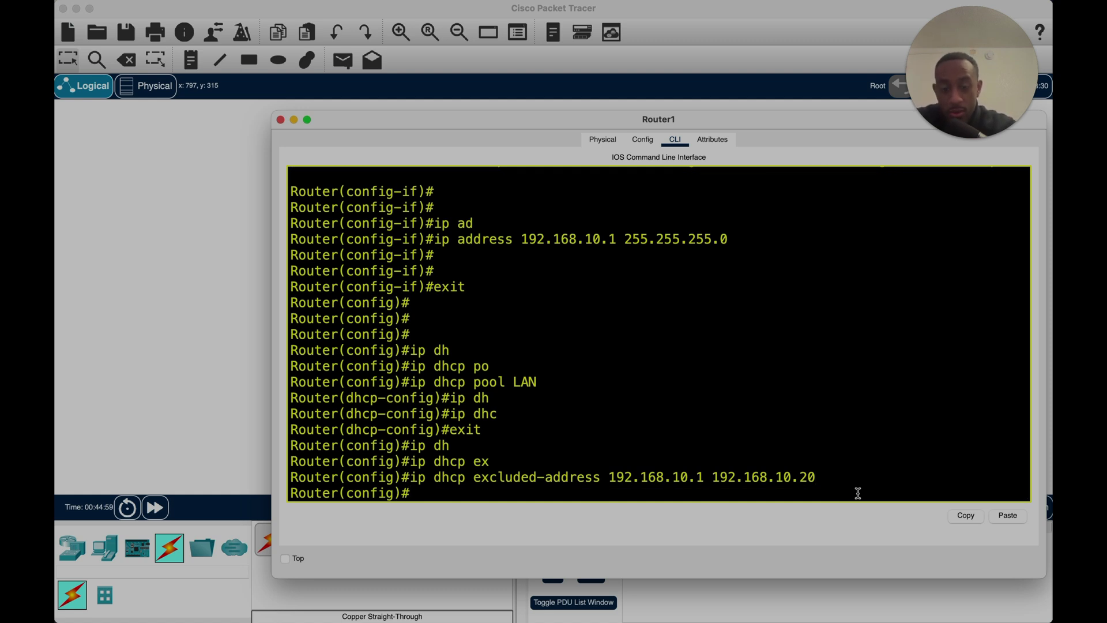
Discard the partial command and re-enter DHCP pool LAN with 'ip dhcp pool LAN'
text(ne)
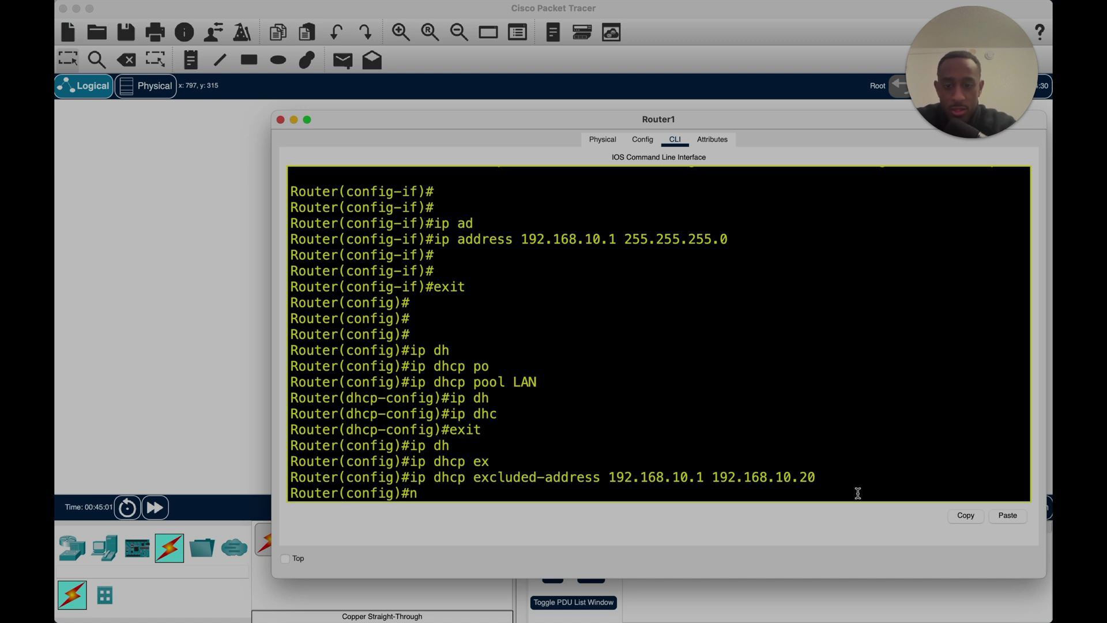
key(Tab)
key(BackSpace)
key(BackSpace)
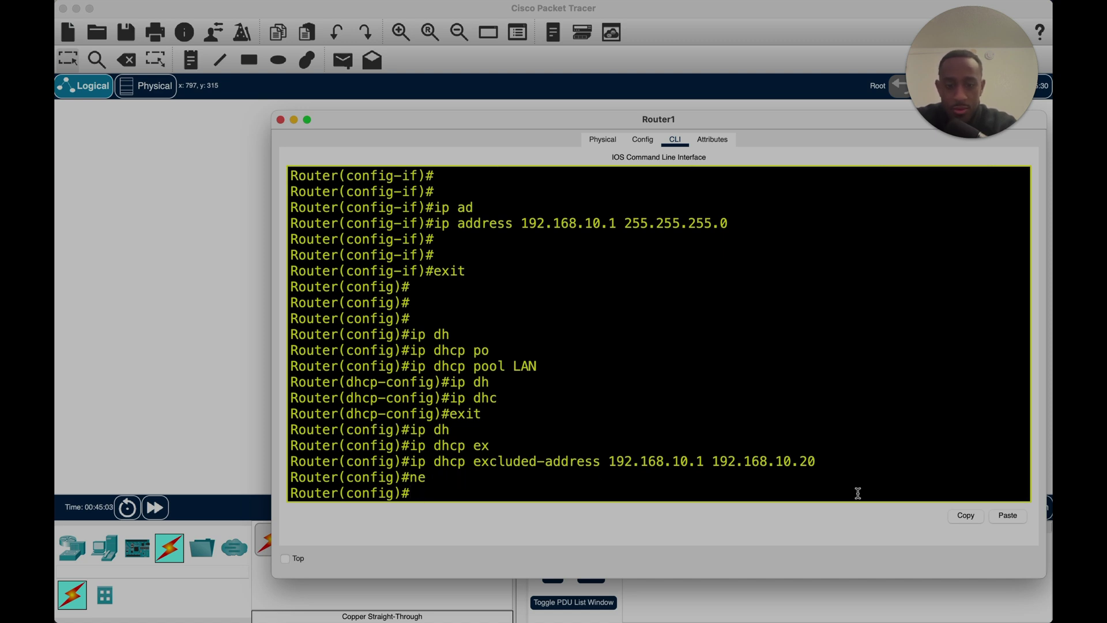
text(ip dh)
key(Tab)
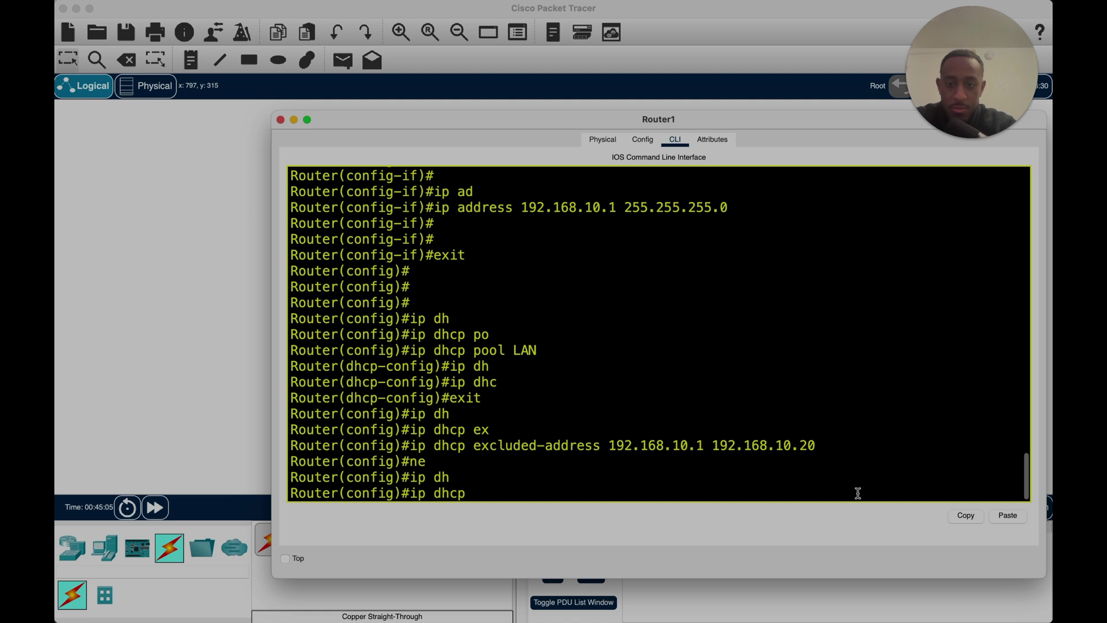
text(po)
key(Tab)
text(LAN)
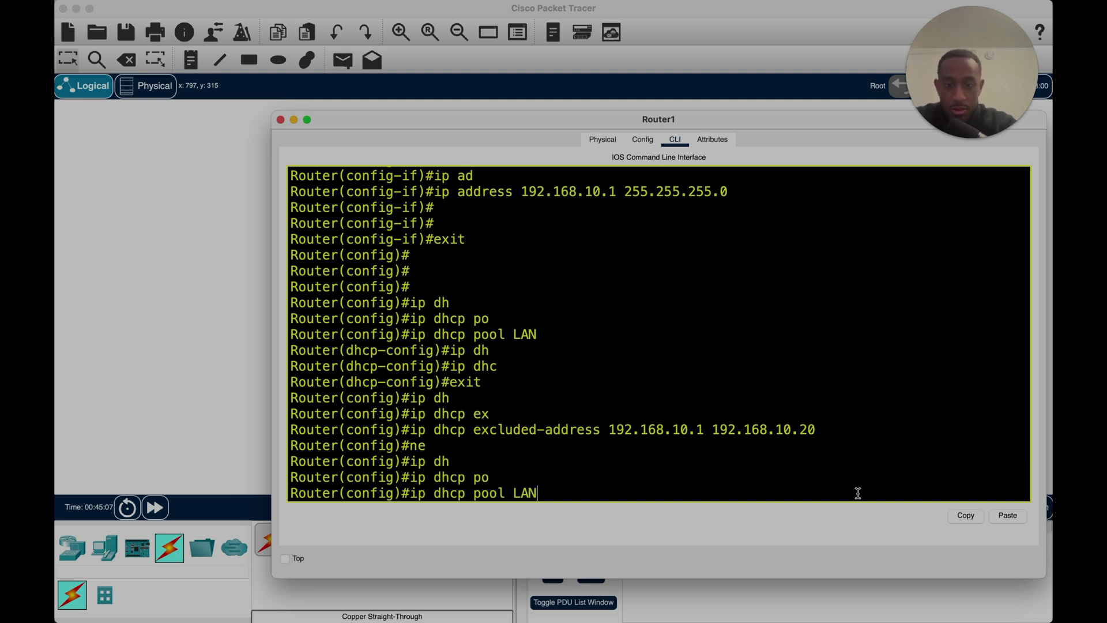
key(Return)
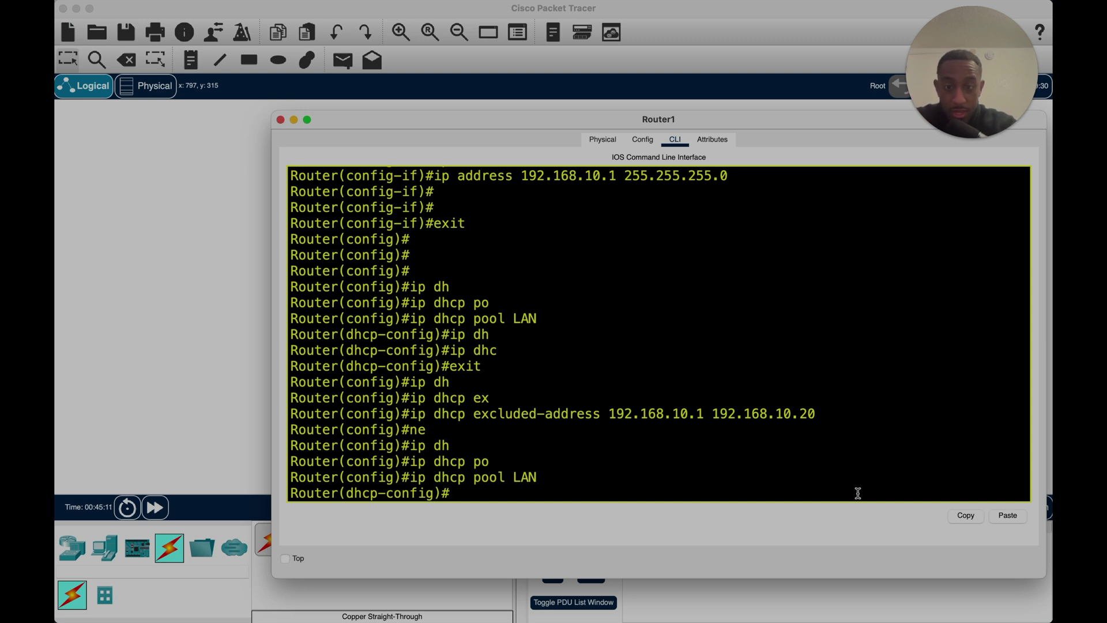
View the network command help, then type 'network 192.168.10.21 ?' for the mask prompt
text(net)
key(Tab)
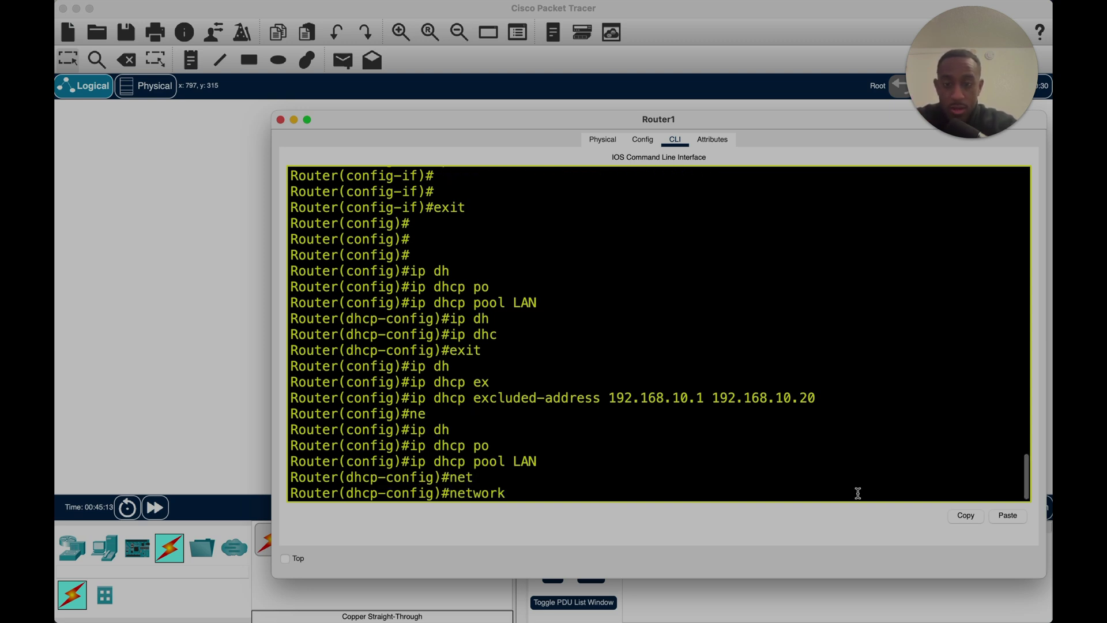
text(192.168.)
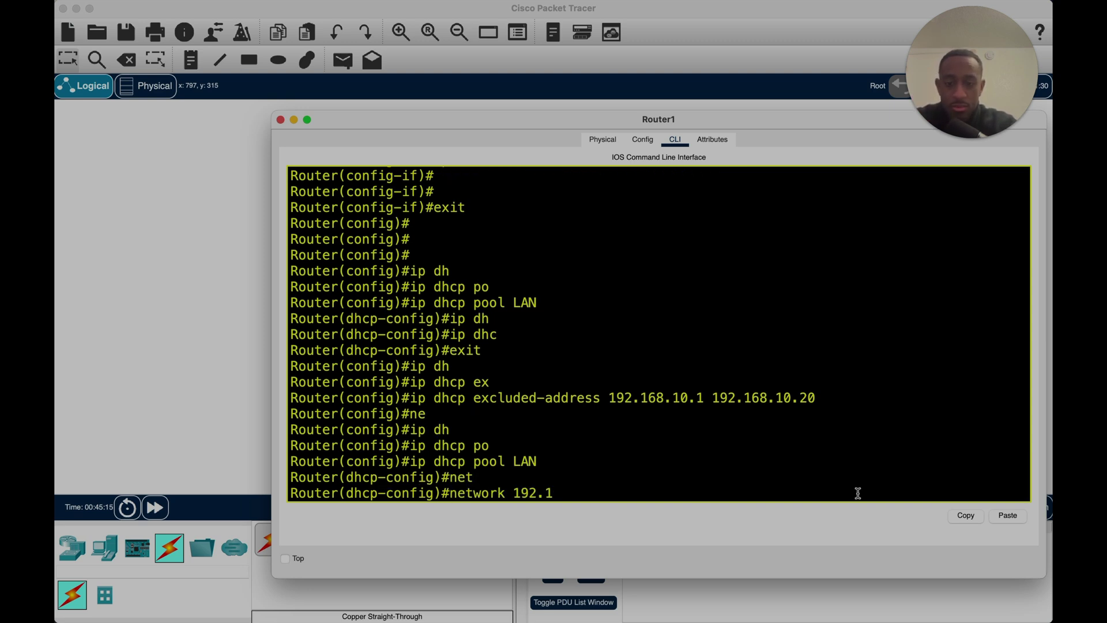
key(BackSpace)
key(BackSpace)
key(BackSpace)
key(BackSpace)
key(BackSpace)
key(BackSpace)
key(BackSpace)
key(BackSpace)
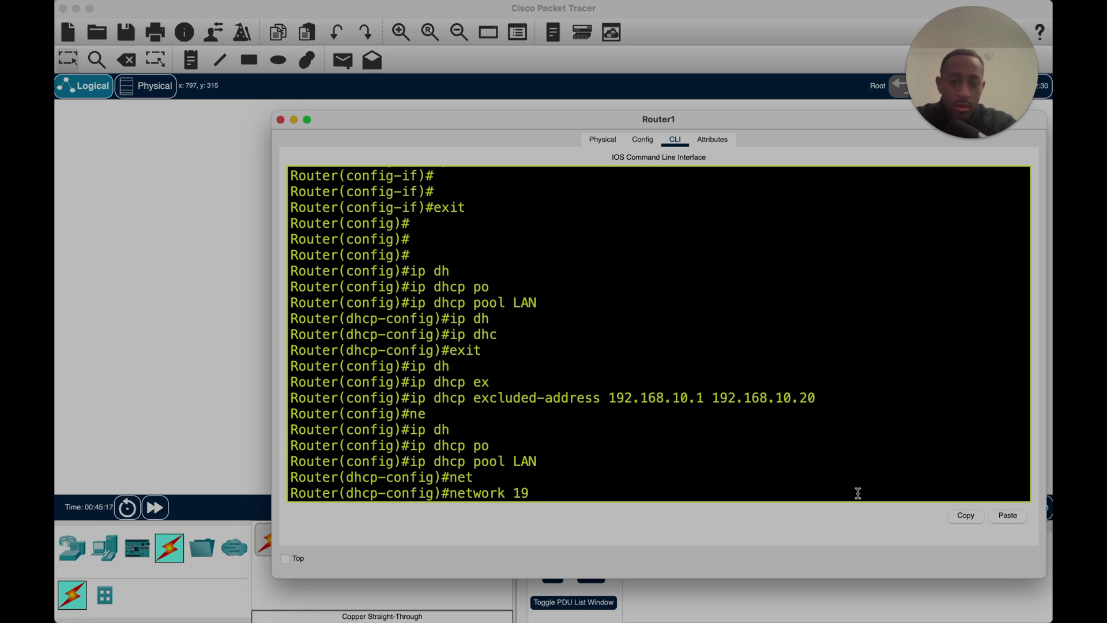
text(?)
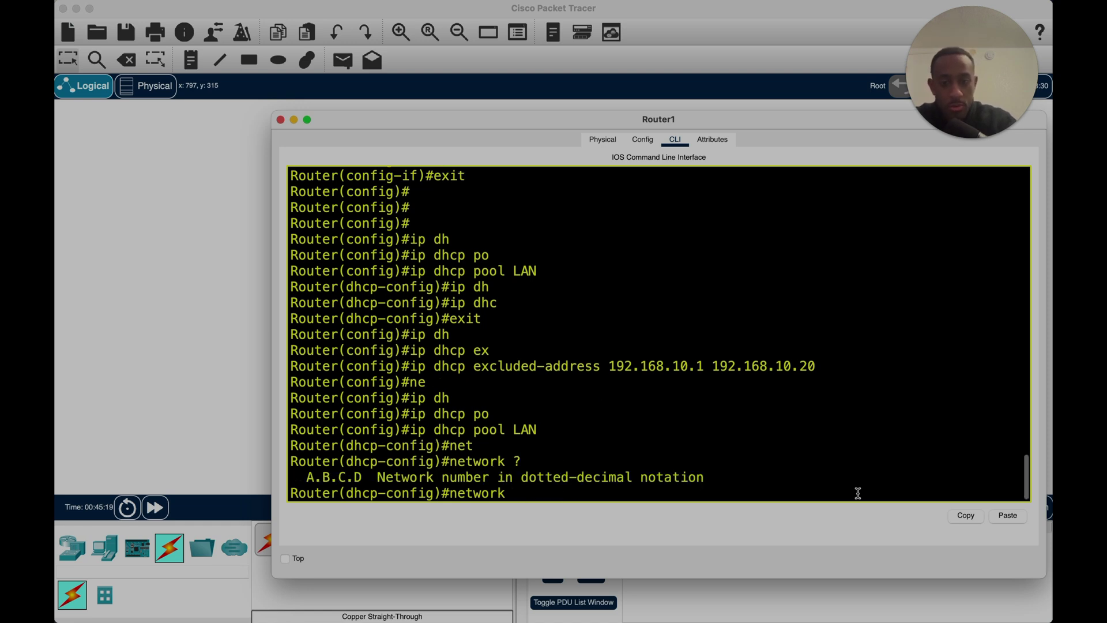
drag(728, 479, 308, 483)
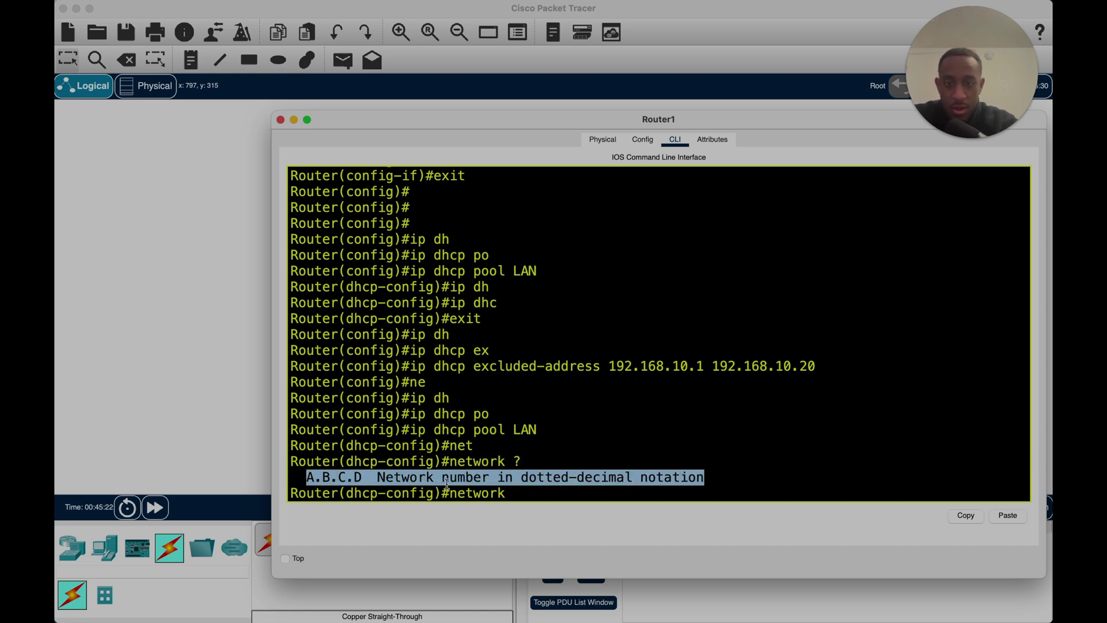
click(535, 495)
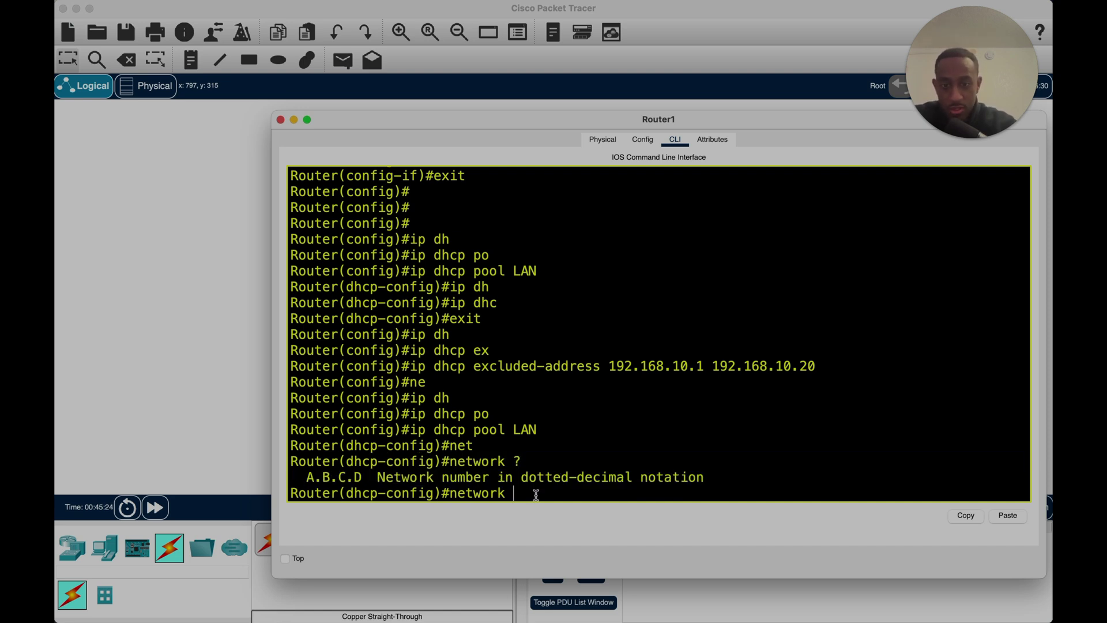
text(19)
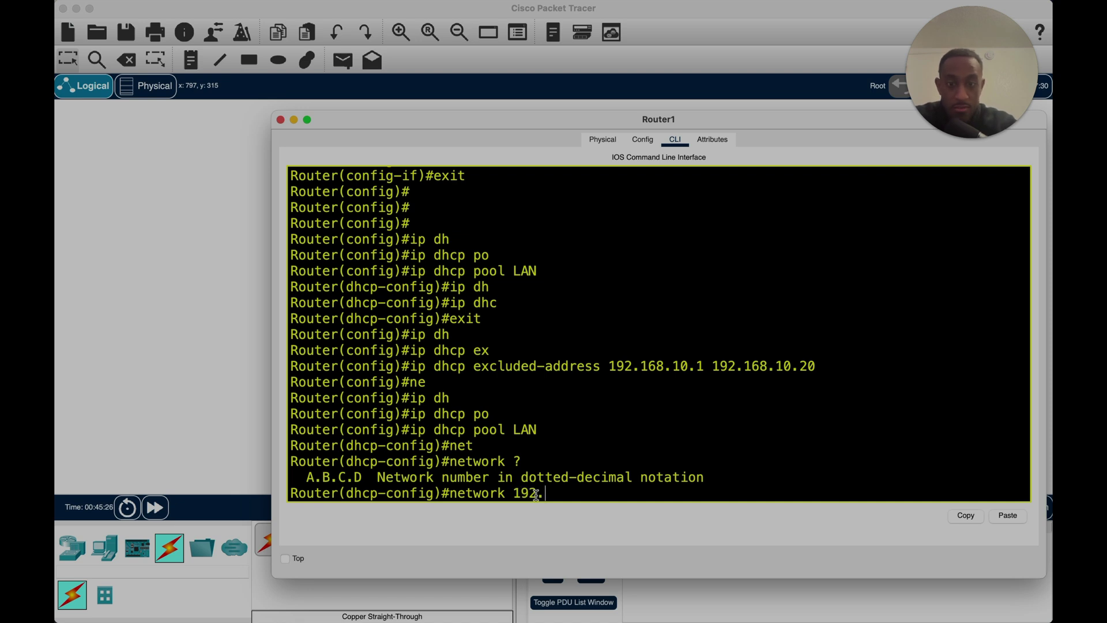
text(2.)
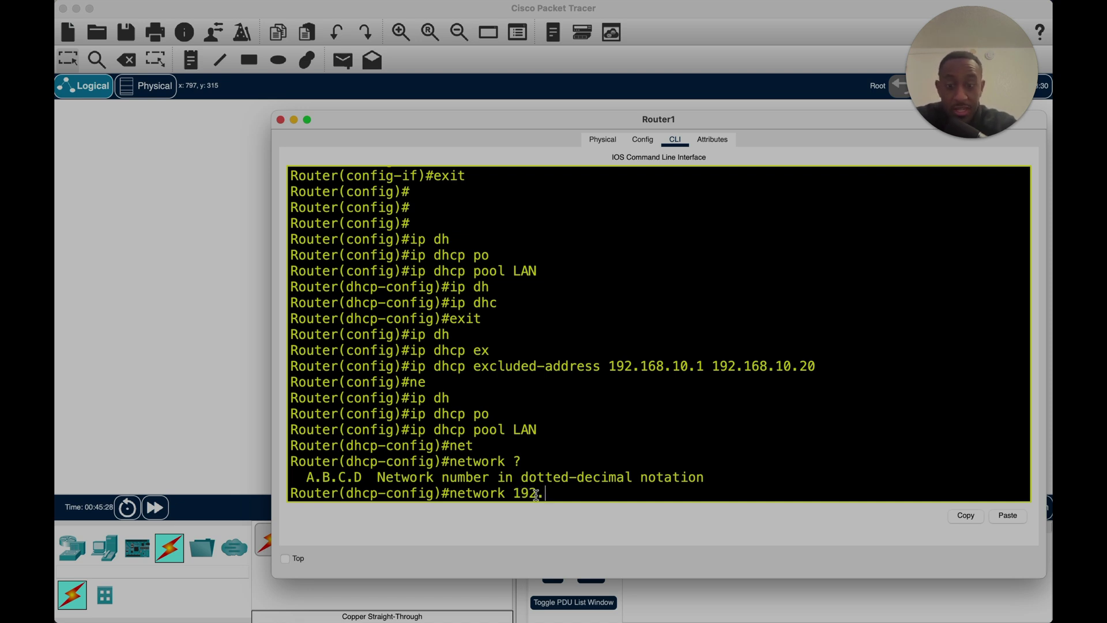
text(168.10.)
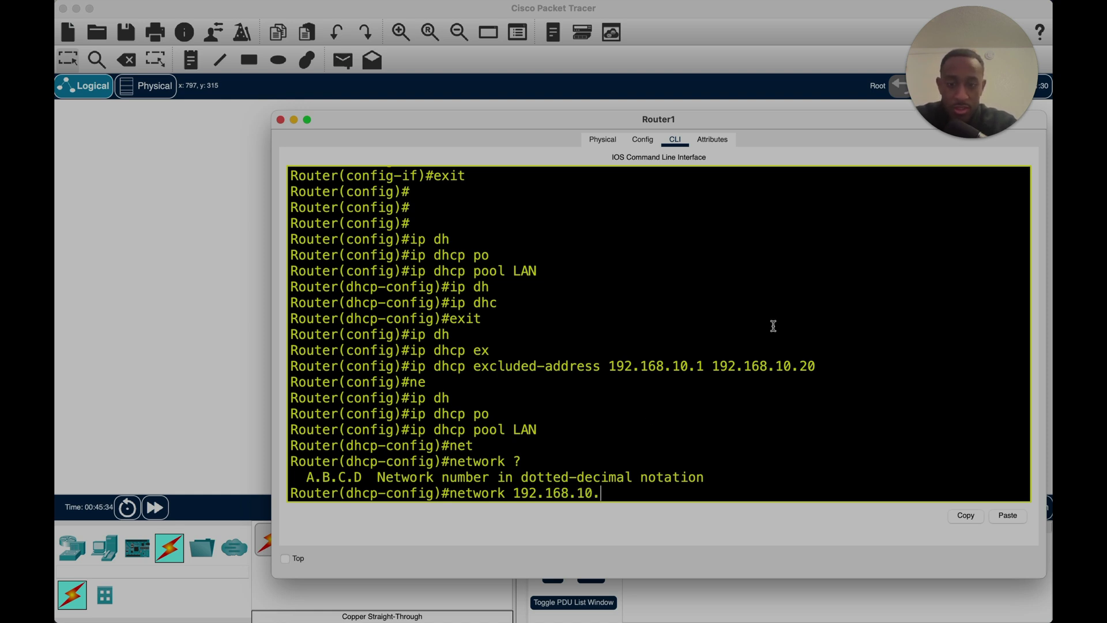
text(21)
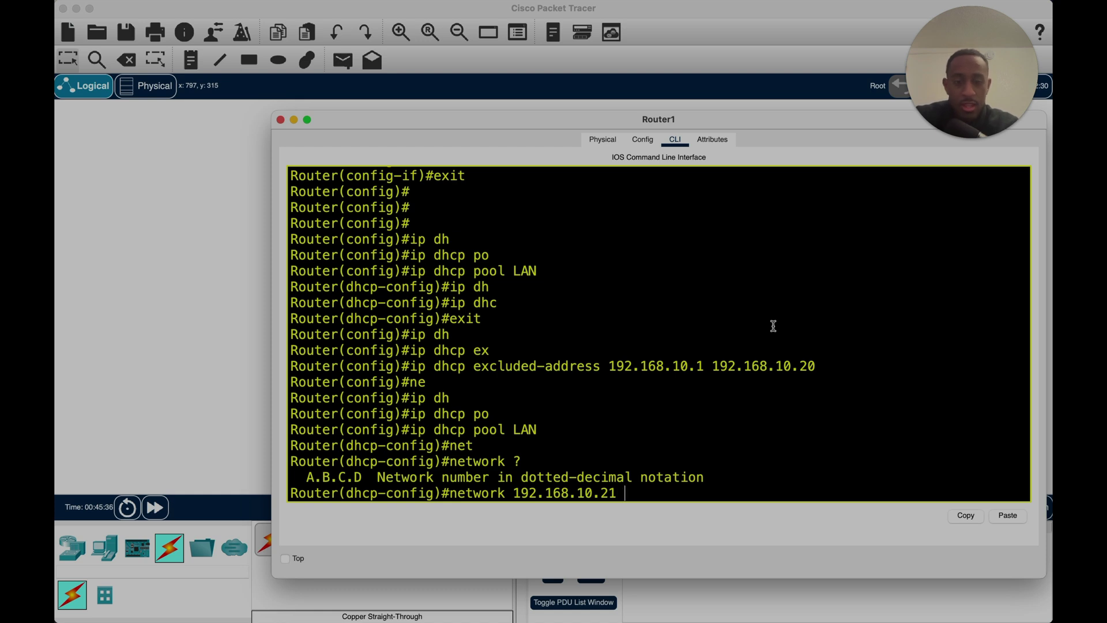
text( ?)
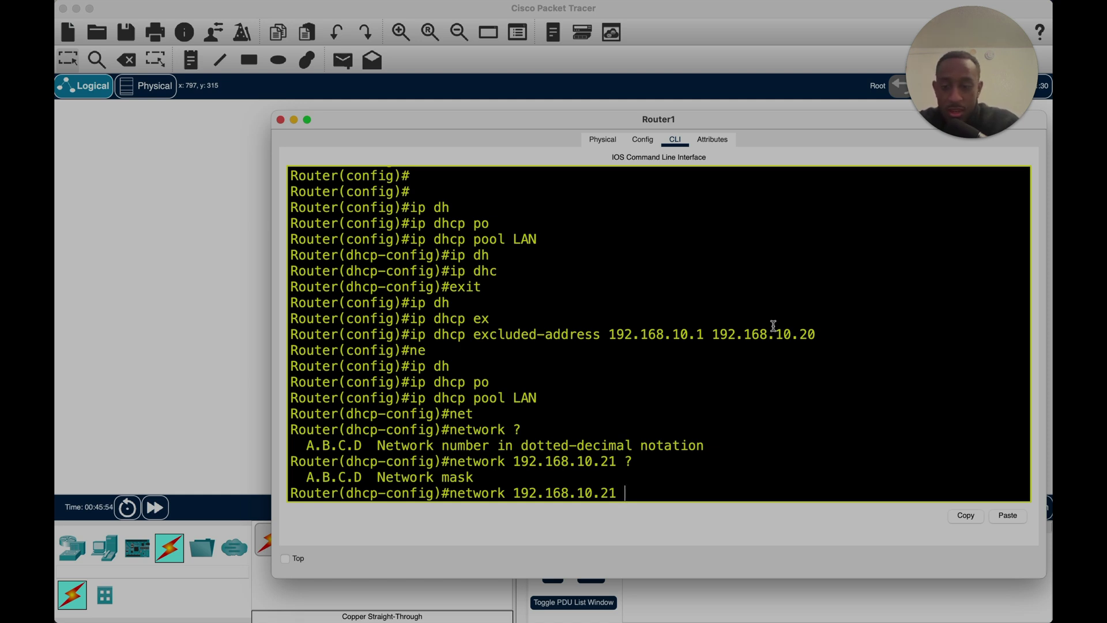
Apply the pool network 192.168.10.21 with mask 255.255.255.0, then start the default-router command
text(255.25.5.255.0)
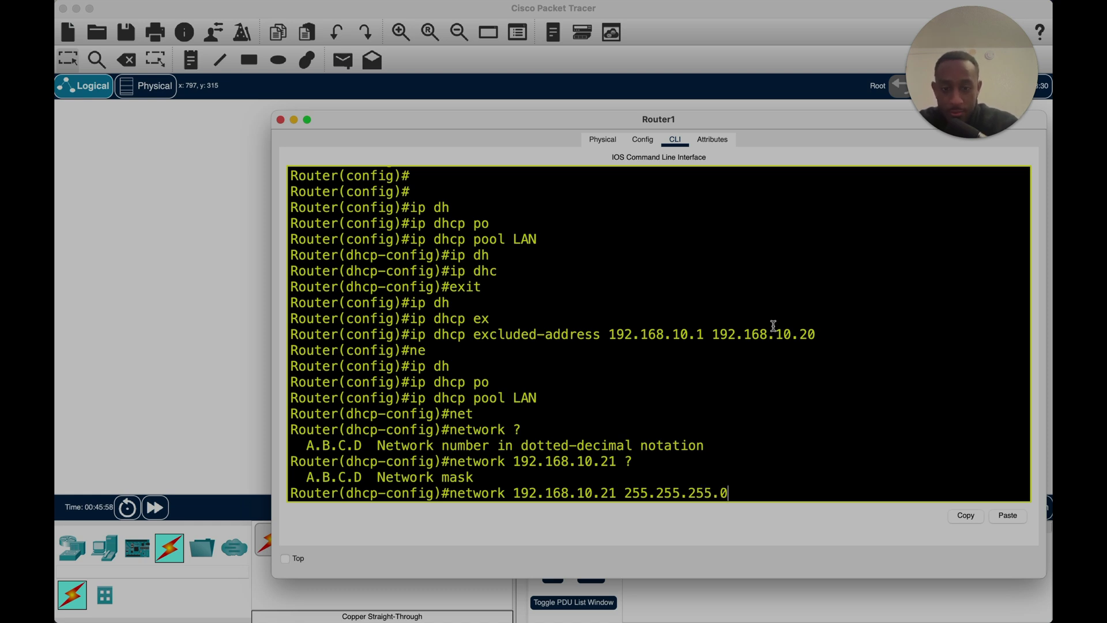
key(Return)
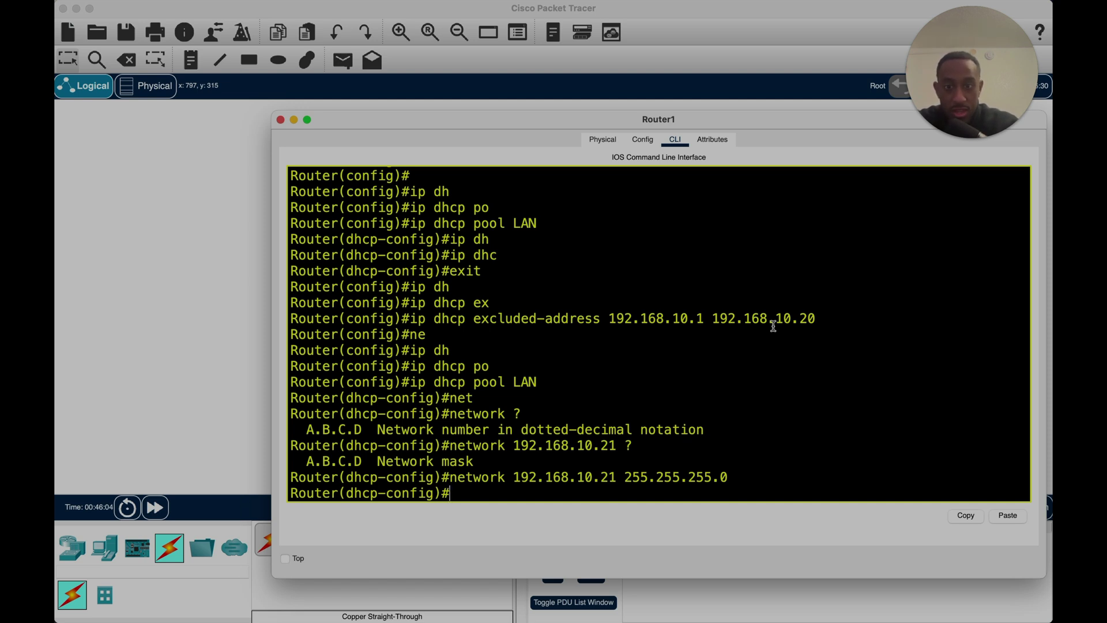
drag(823, 321, 536, 317)
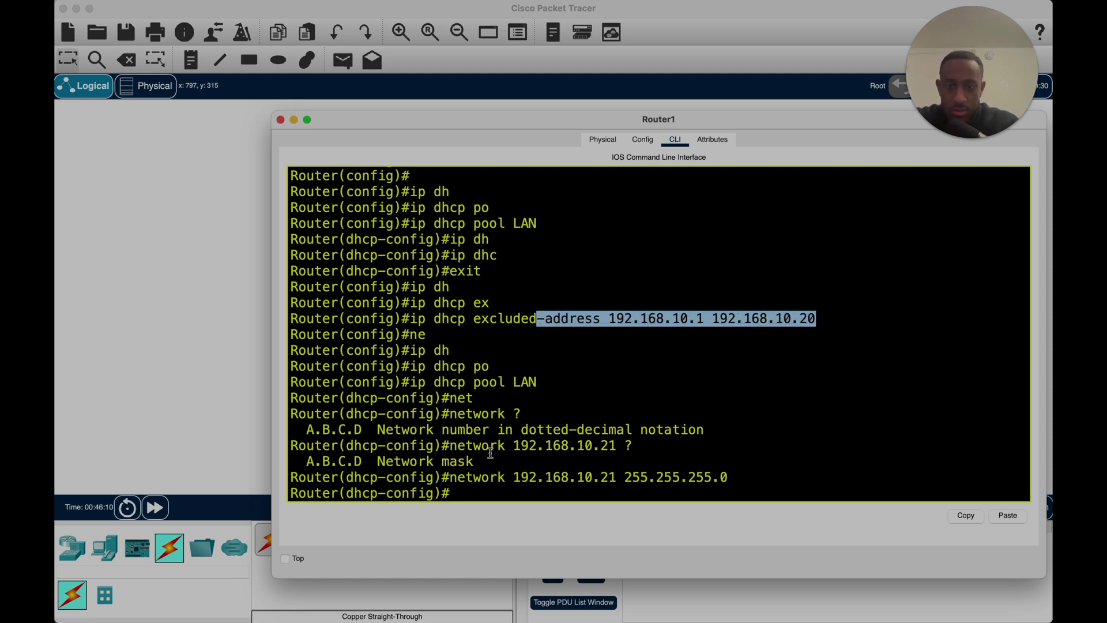
click(509, 487)
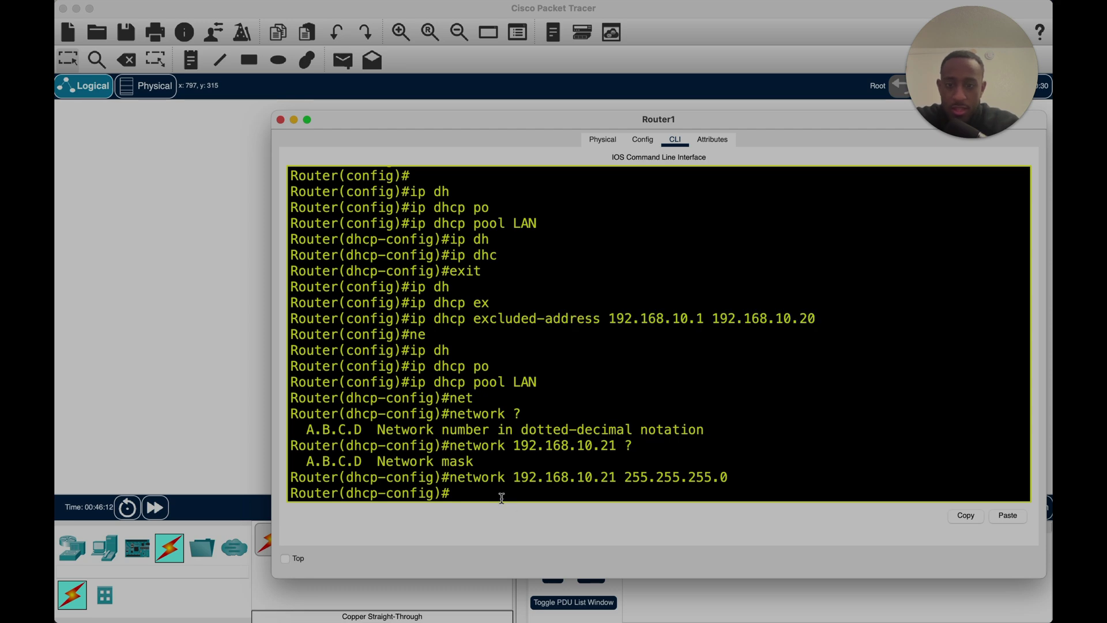
text(de)
key(Tab)
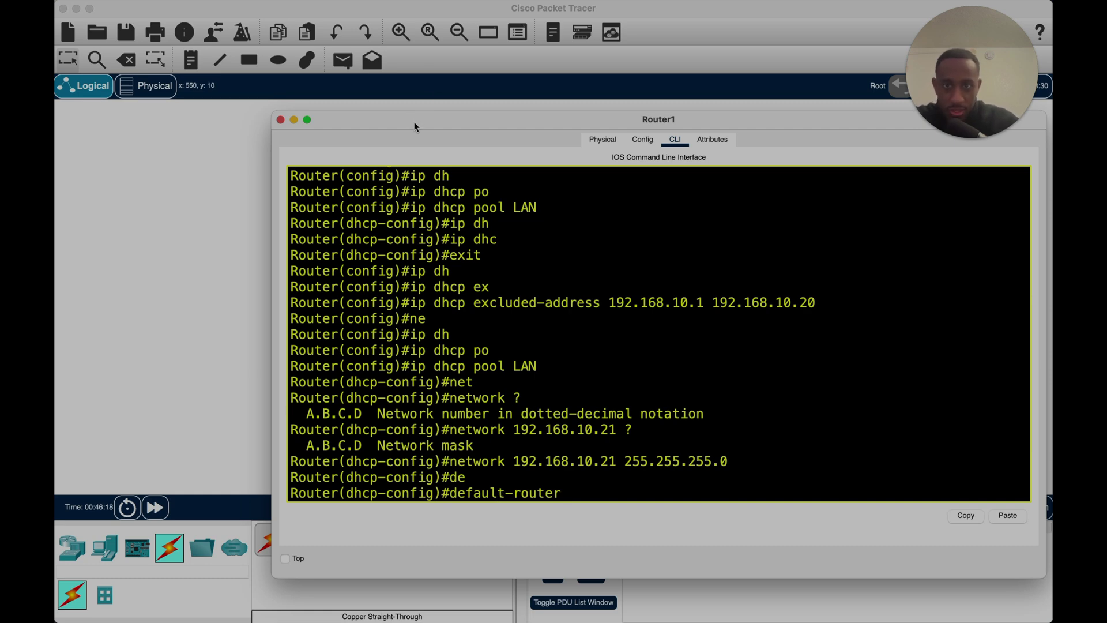
Set default-router 192.168.10.1 on the LAN pool and exit twice to the Router# prompt
drag(414, 122, 383, 91)
text(19)
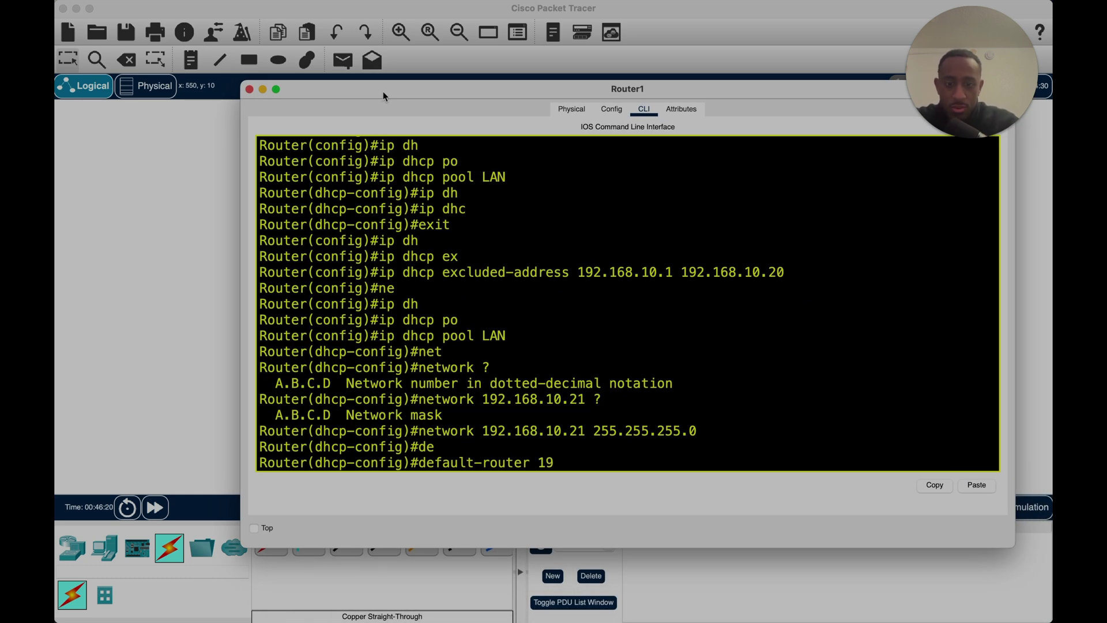
text(2.168.10.1)
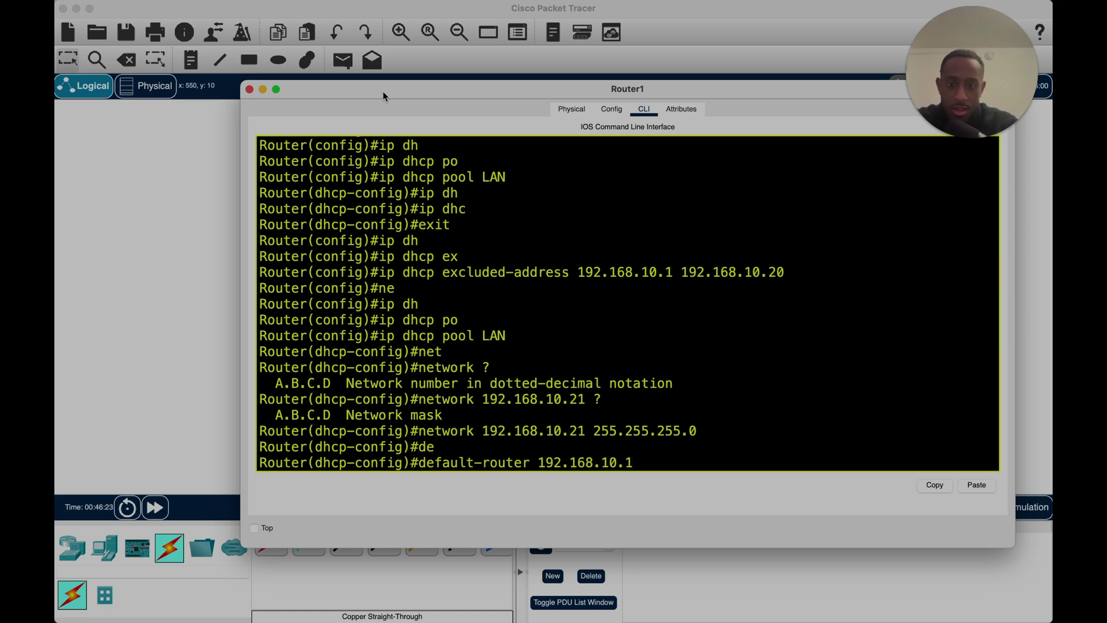
key(Return)
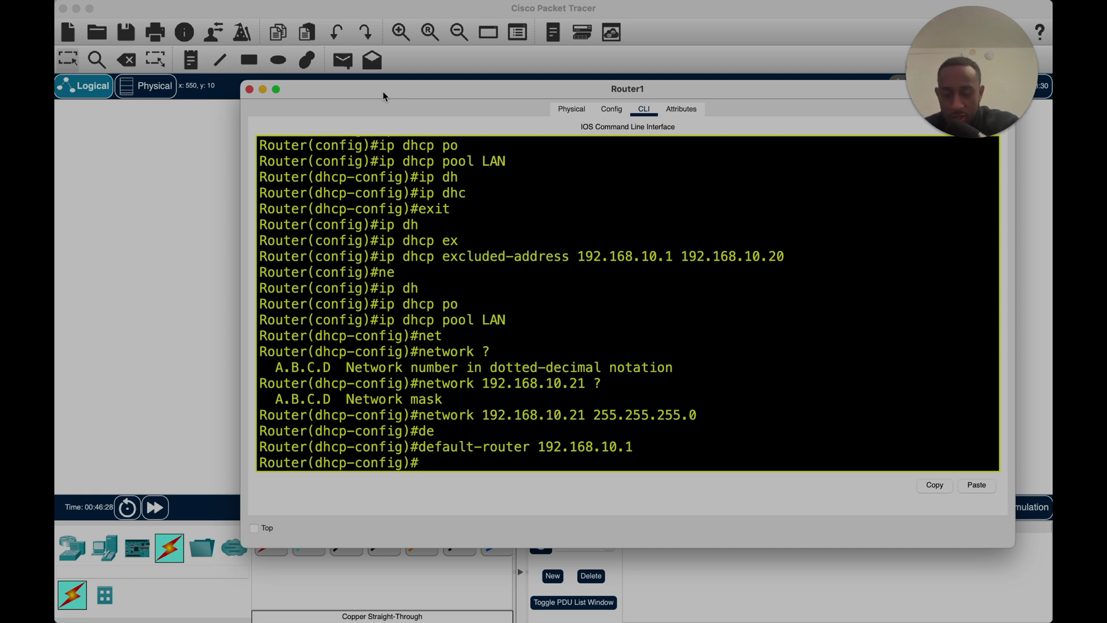
text(exit)
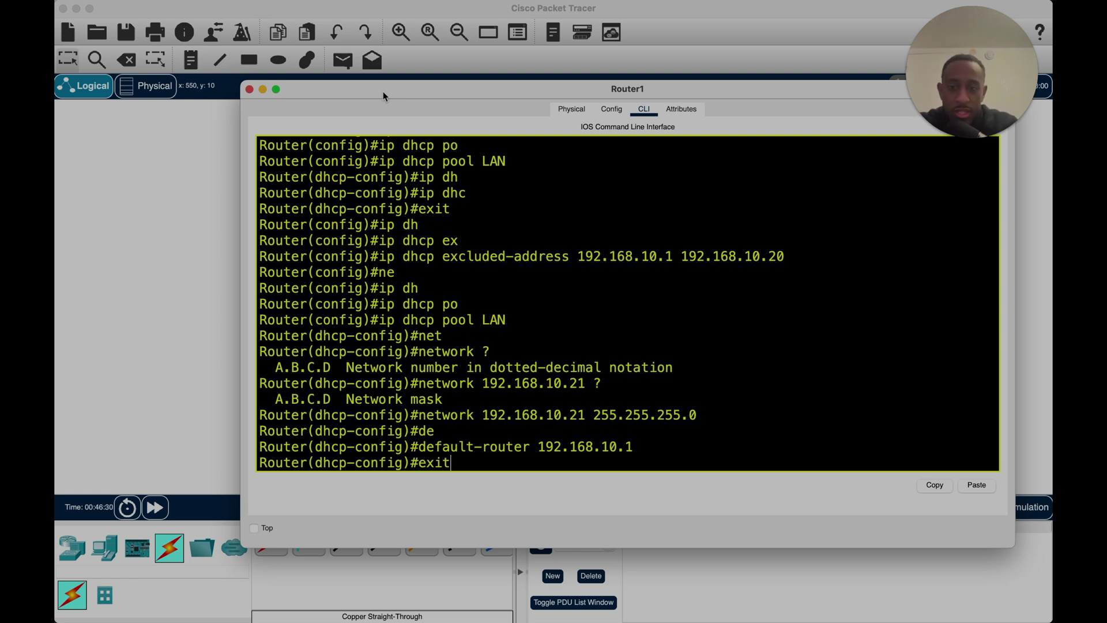
key(Return)
text(exit)
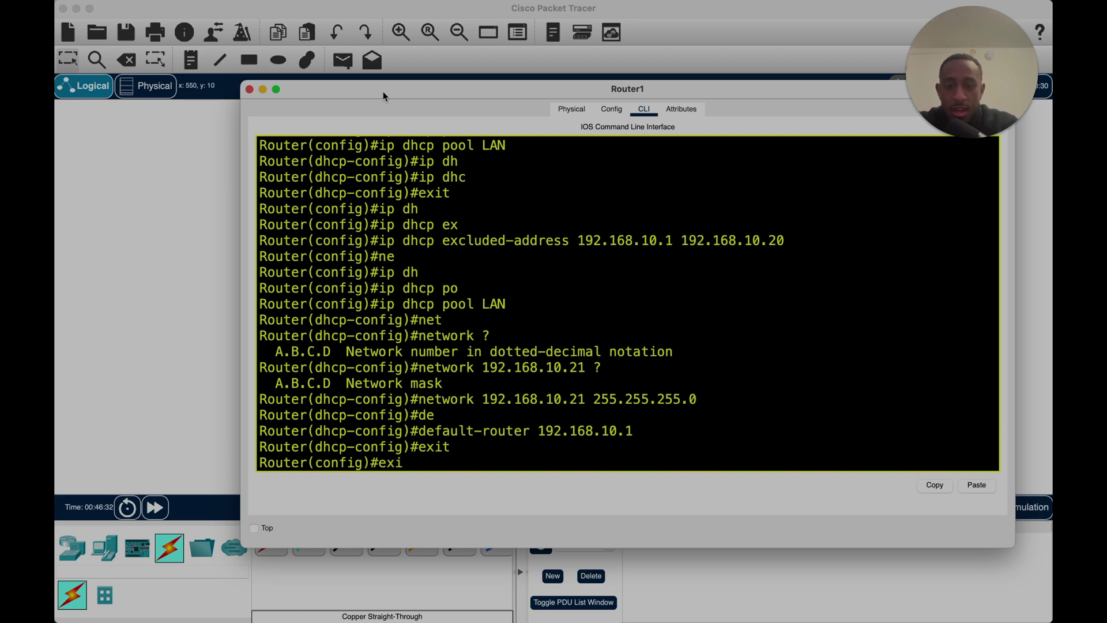
key(Return)
key(Return)
key(Return)
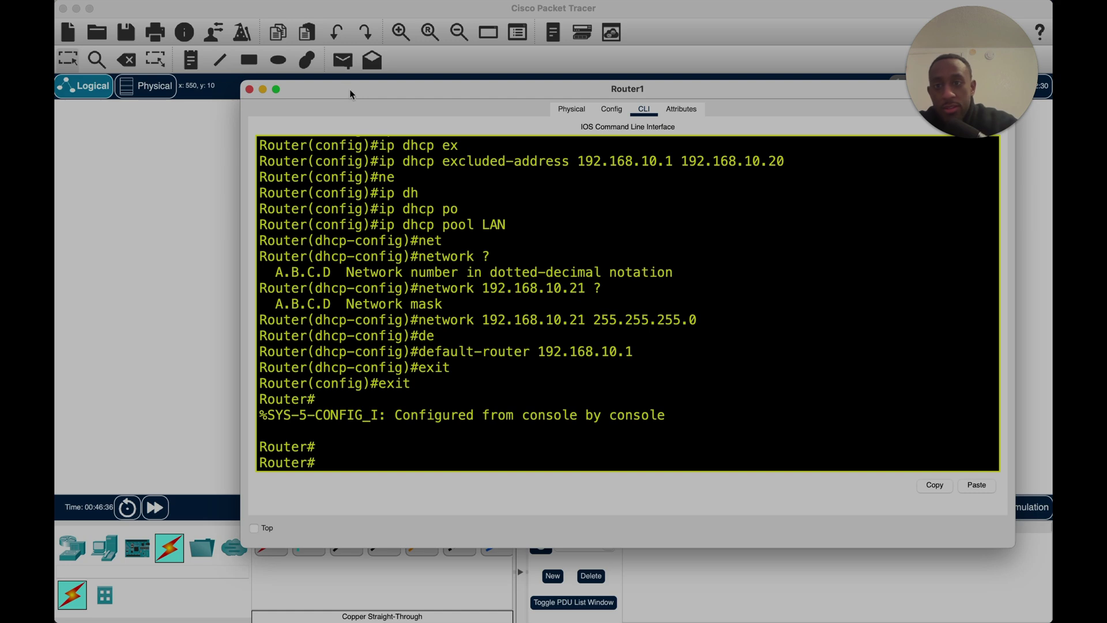
Move Router1's console window aside to view the topology, then close it
drag(349, 89, 338, 497)
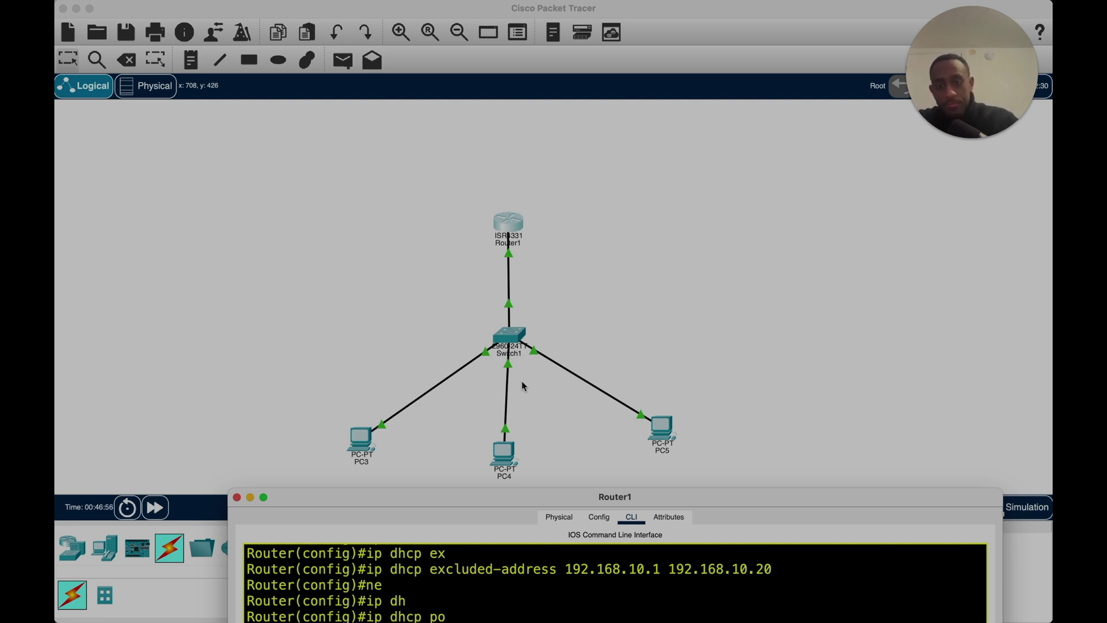
drag(412, 496, 430, 182)
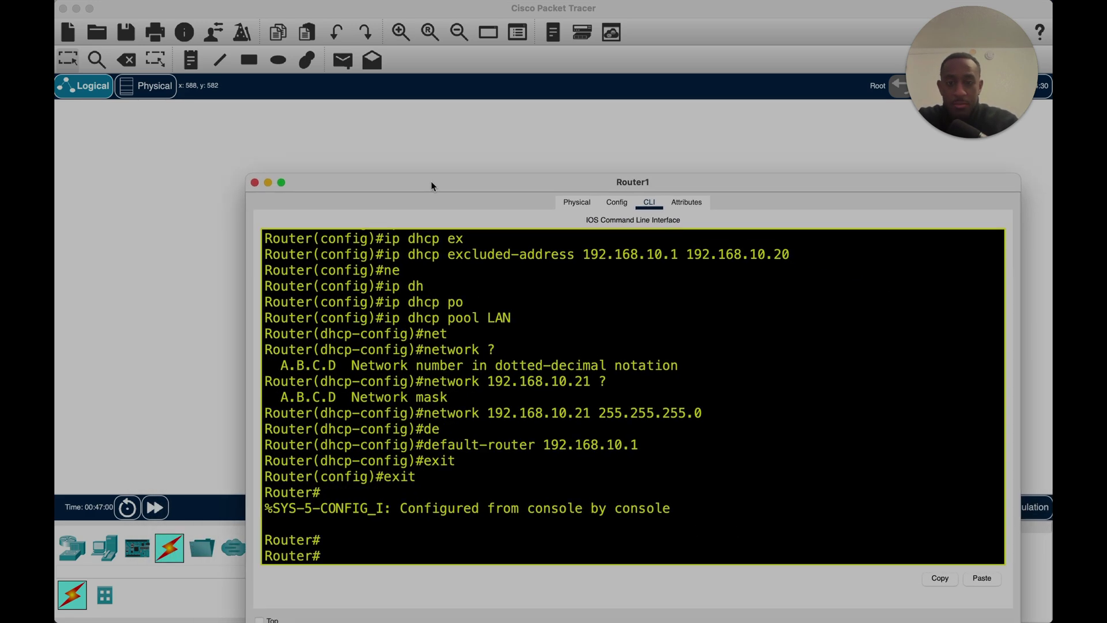
key(super+w)
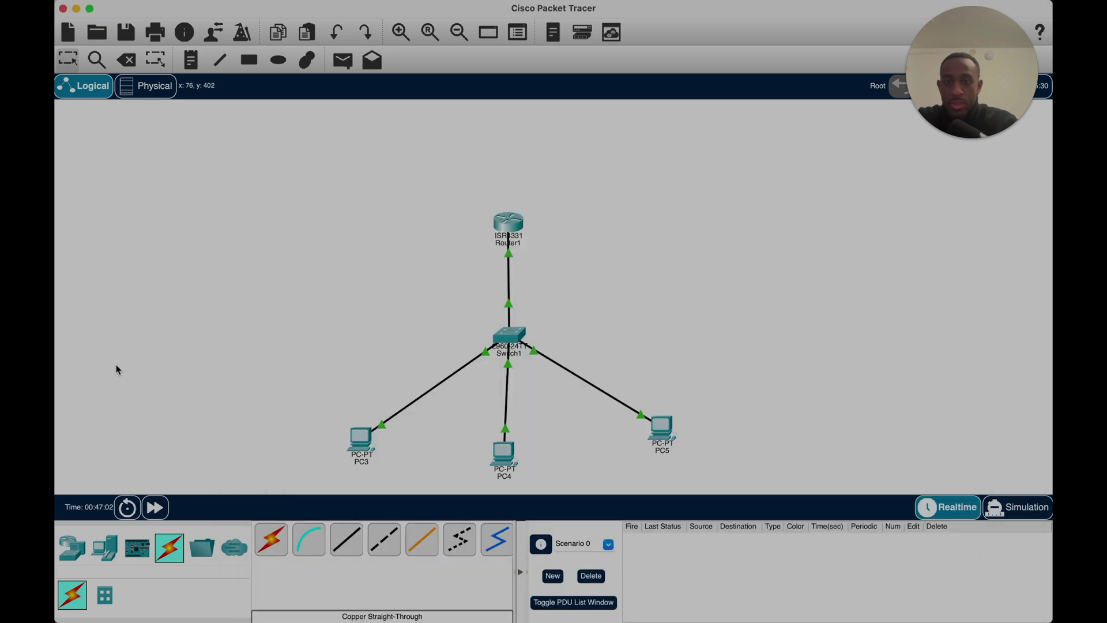
Set PC3's IP Configuration to DHCP, leasing 192.168.10.21 with gateway 192.168.10.1
click(366, 440)
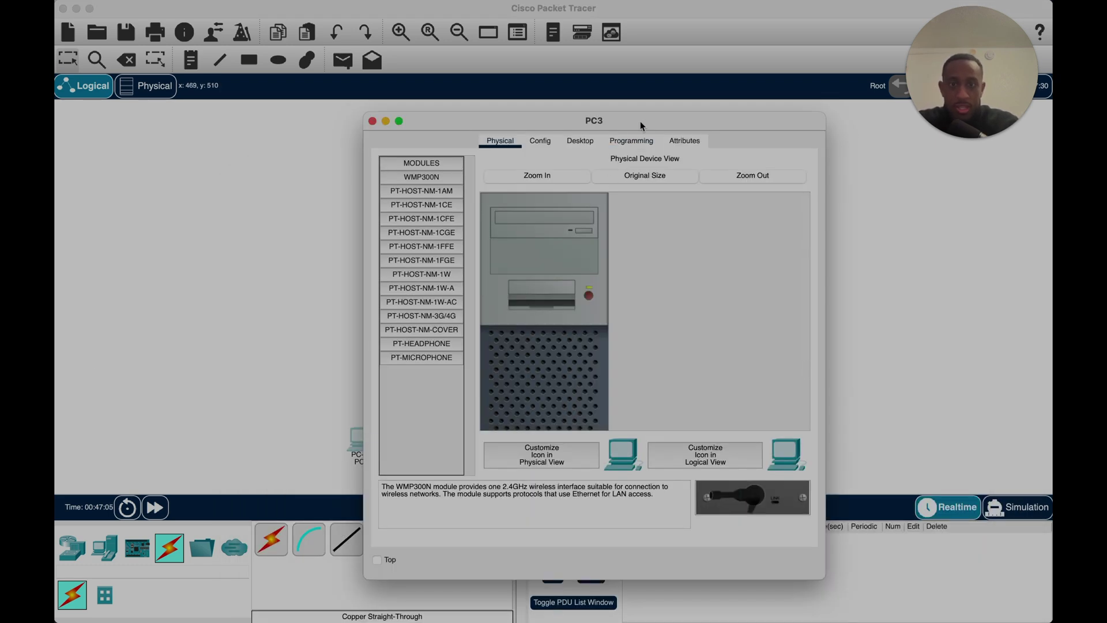
click(581, 143)
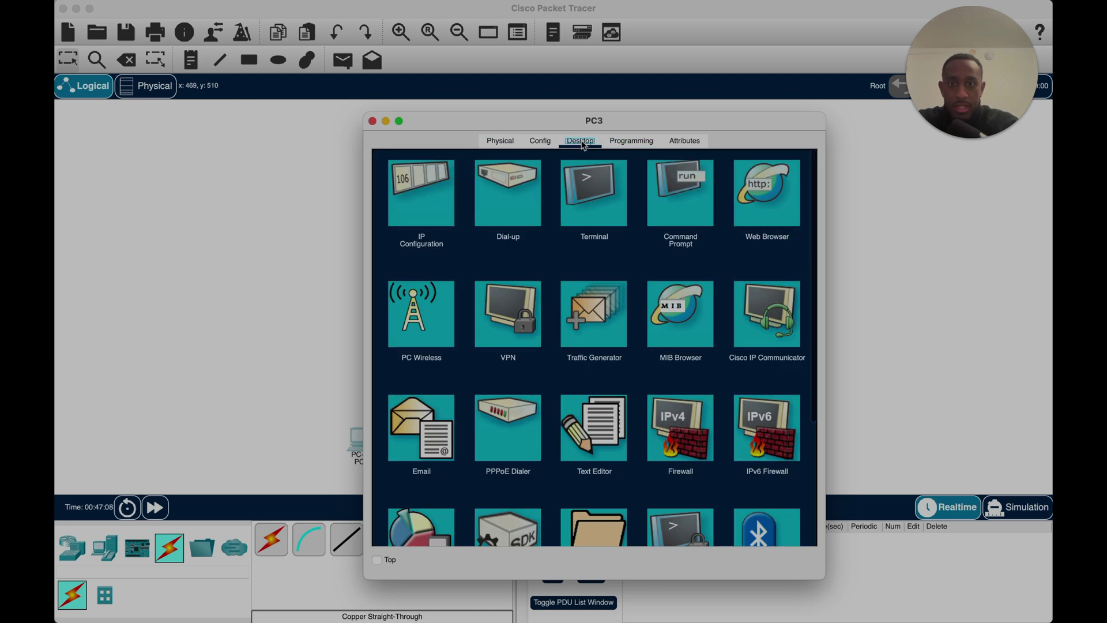
click(417, 218)
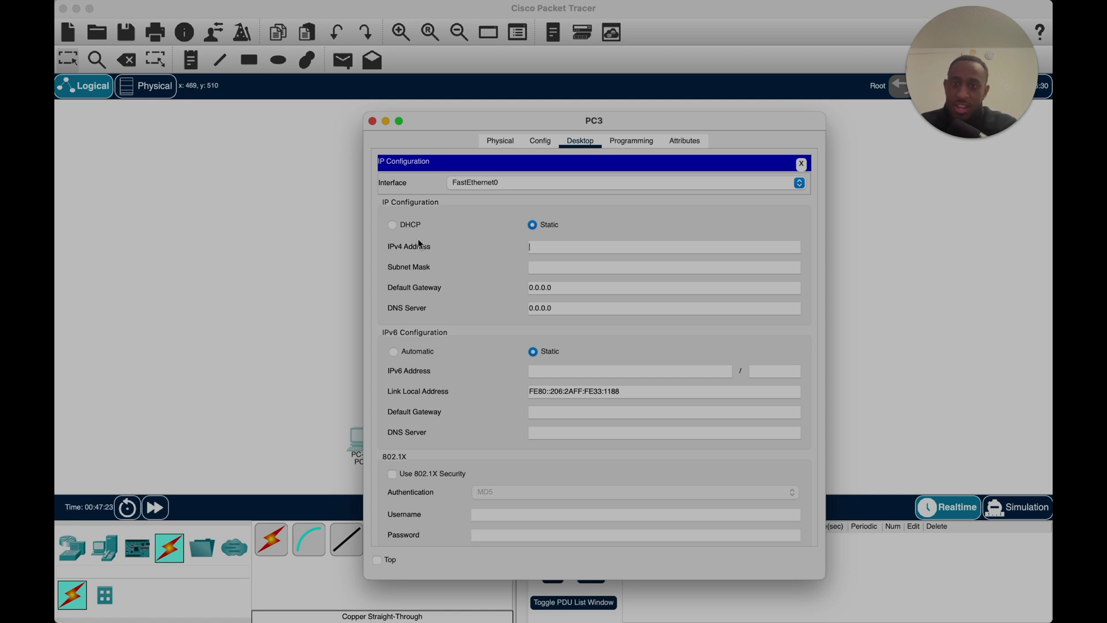
click(392, 224)
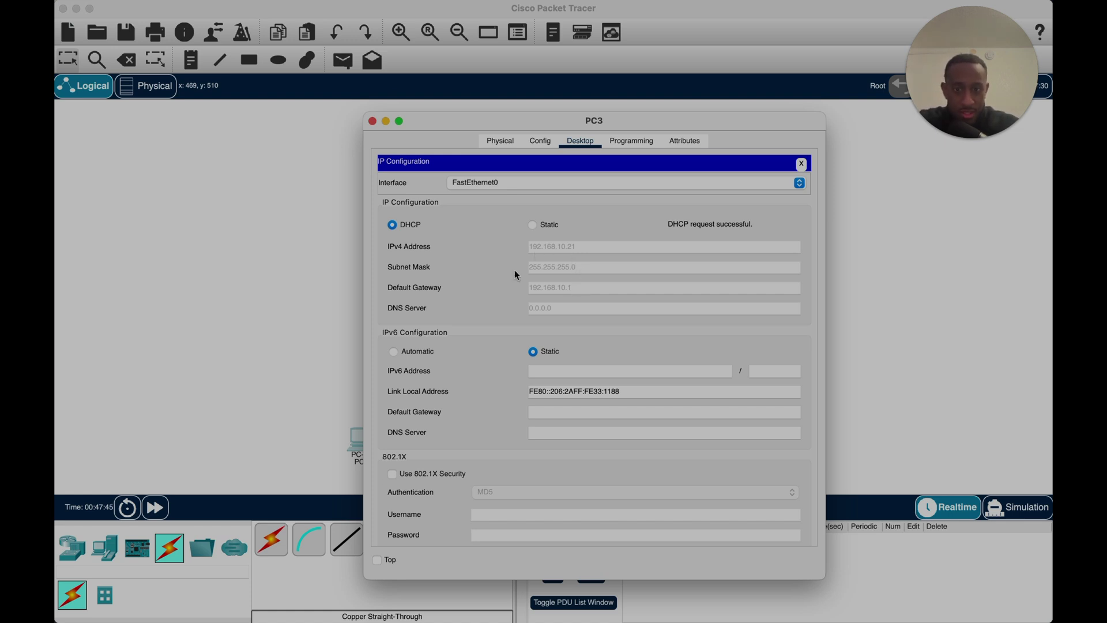
click(309, 330)
click(504, 234)
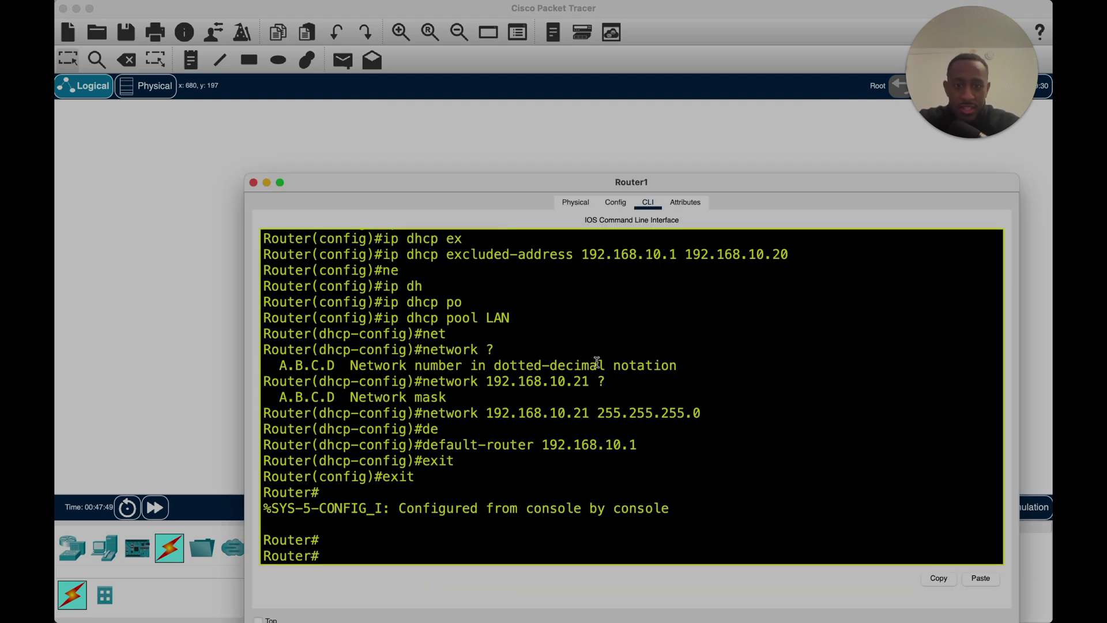
scroll(793, 376, up, 1)
scroll(793, 376, up, 1)
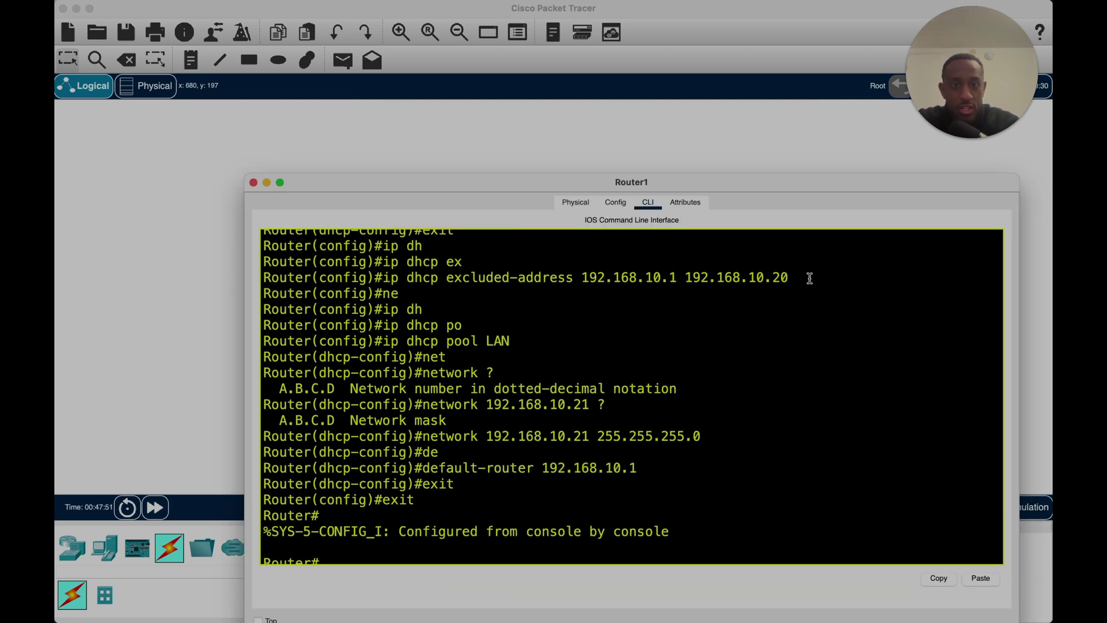
drag(810, 278, 416, 285)
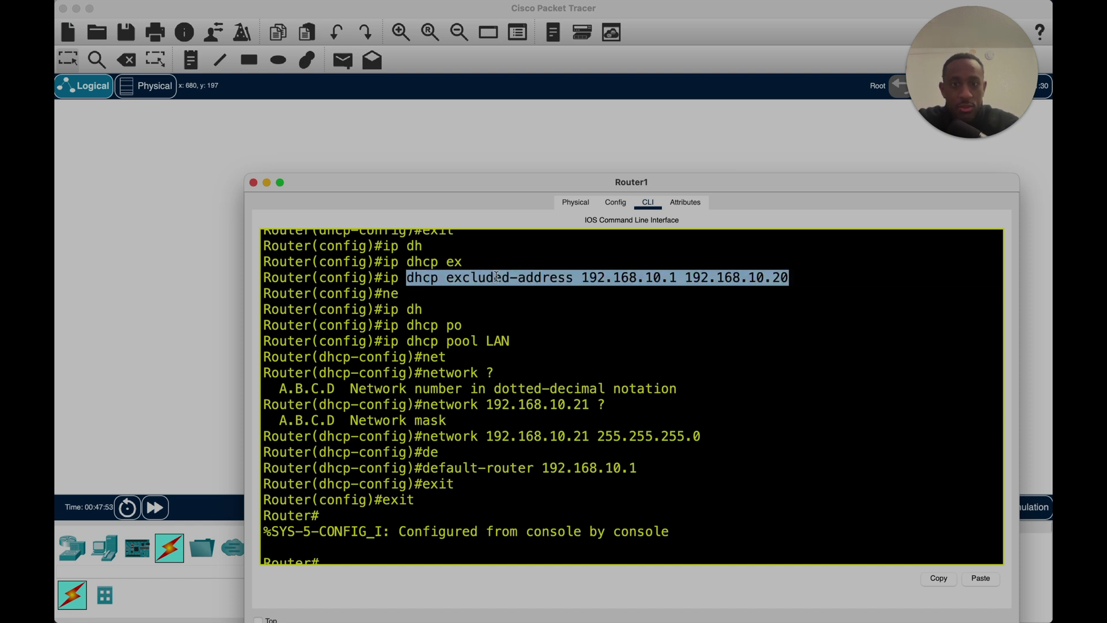
drag(801, 279, 572, 278)
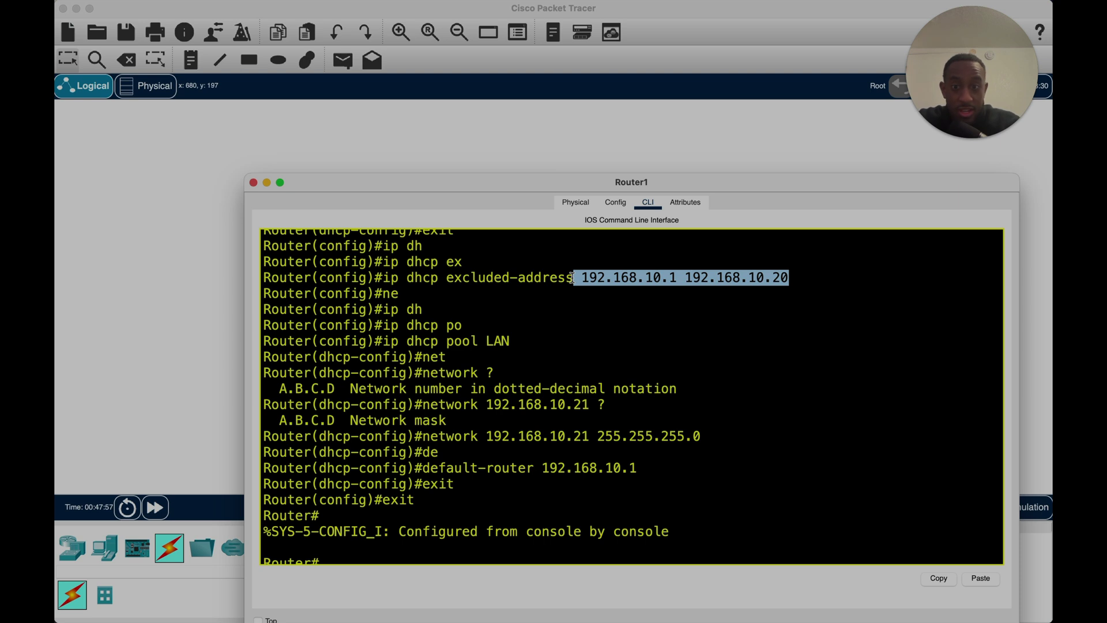
scroll(570, 337, up, 1)
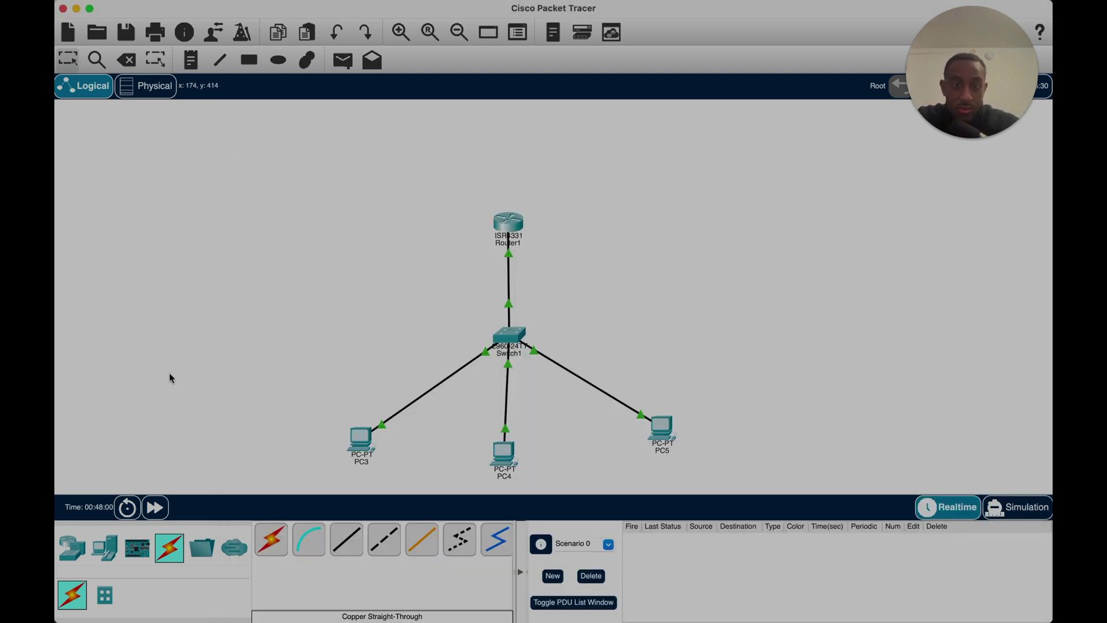
click(168, 373)
Recheck PC3's IP Configuration, then switch the network to Simulation mode
click(359, 447)
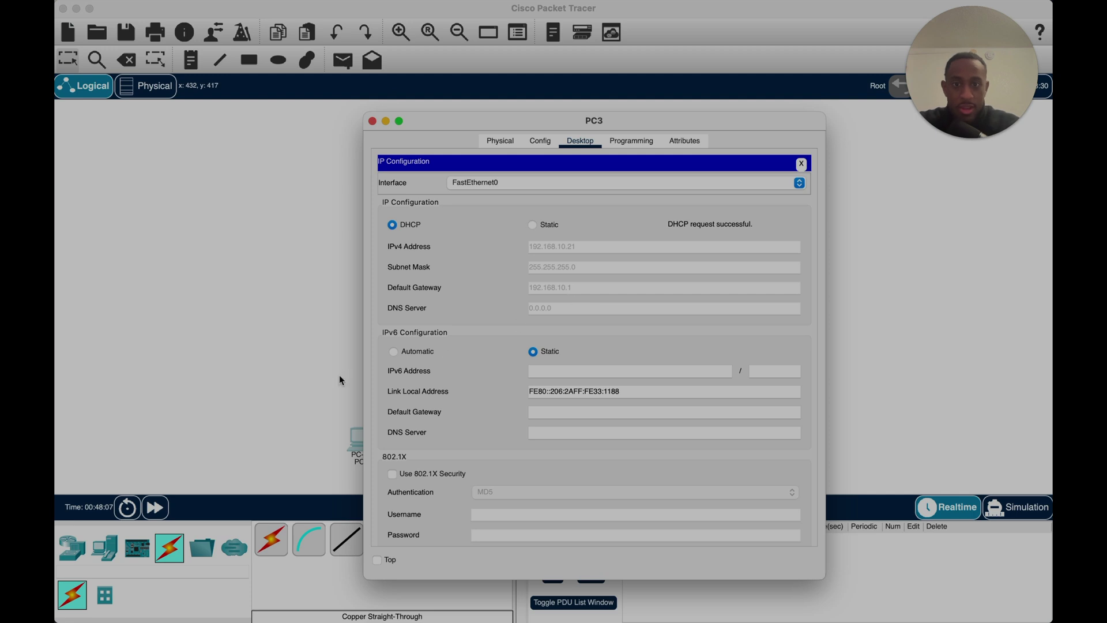
click(251, 385)
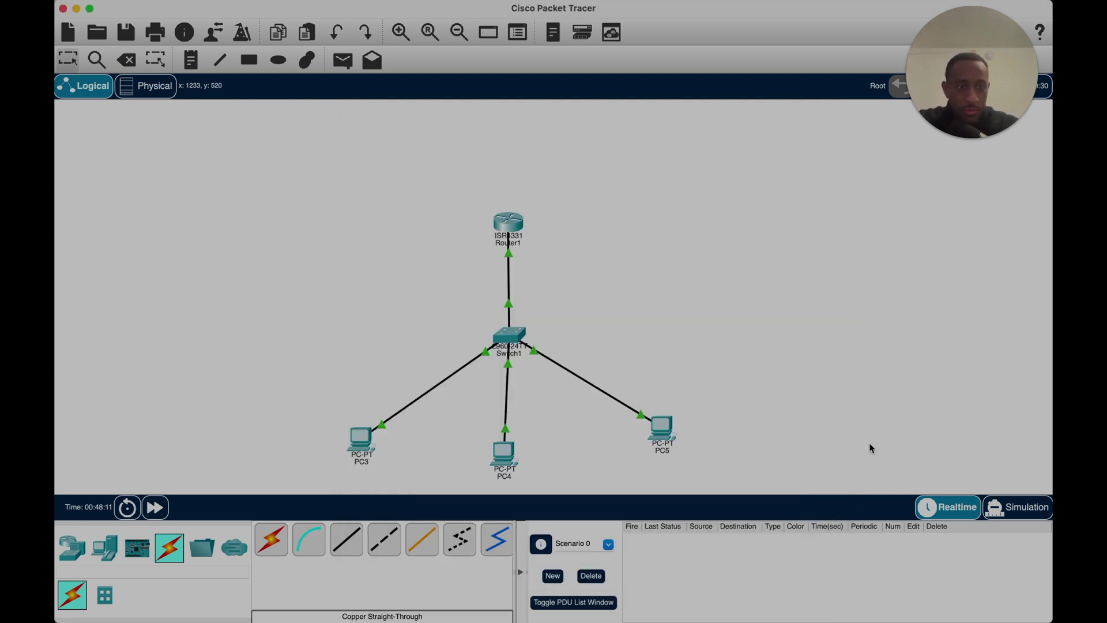
click(1043, 517)
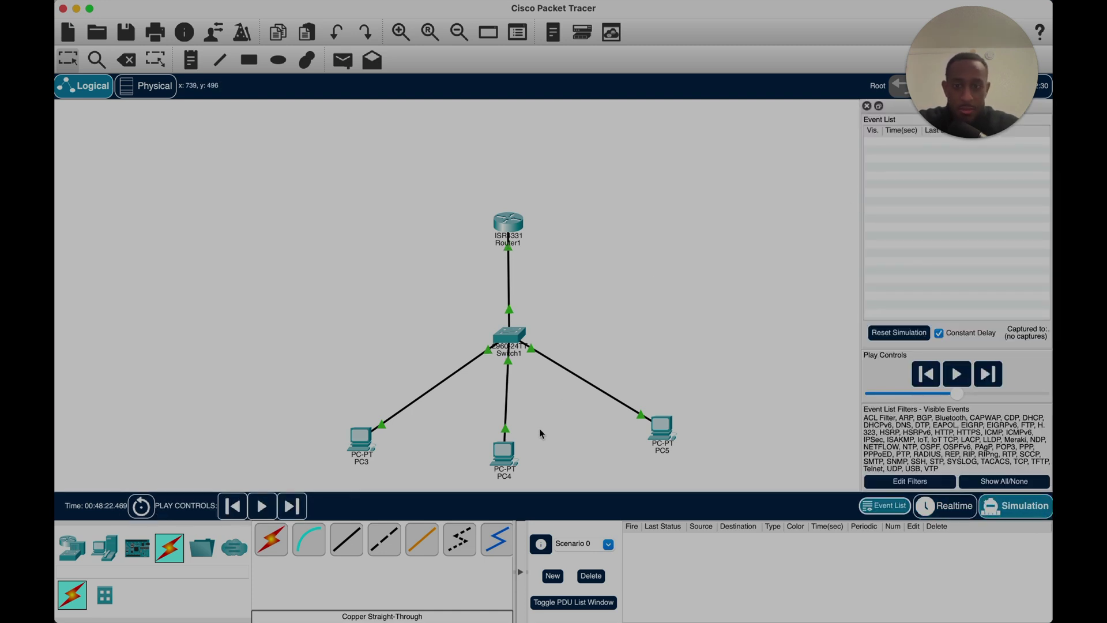
Set PC4's IP Configuration to DHCP and move its window off the topology
click(504, 451)
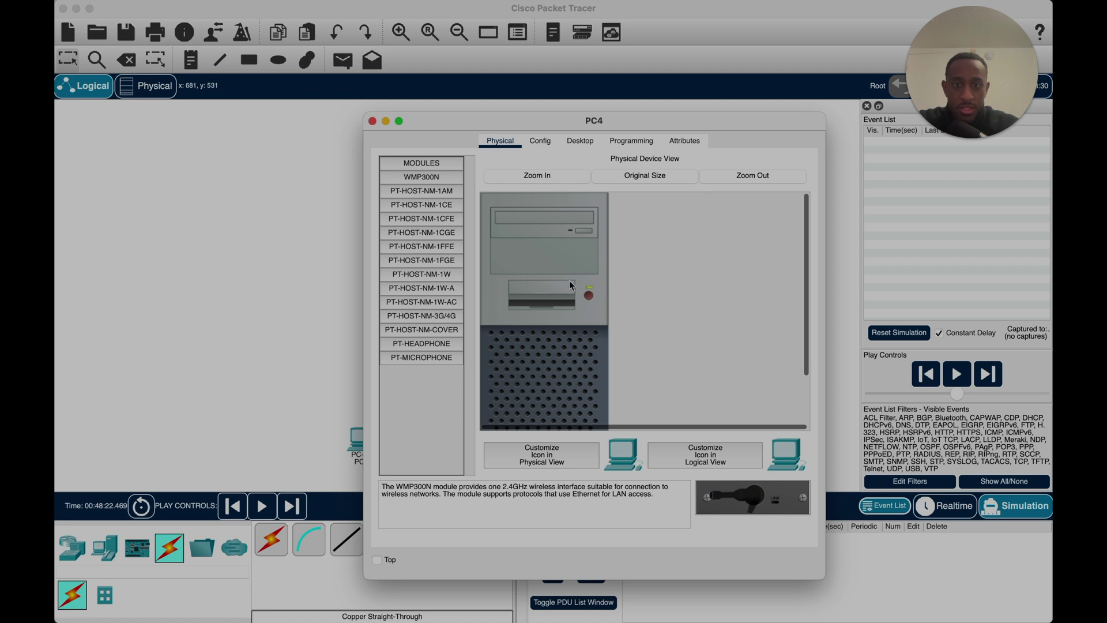
click(579, 141)
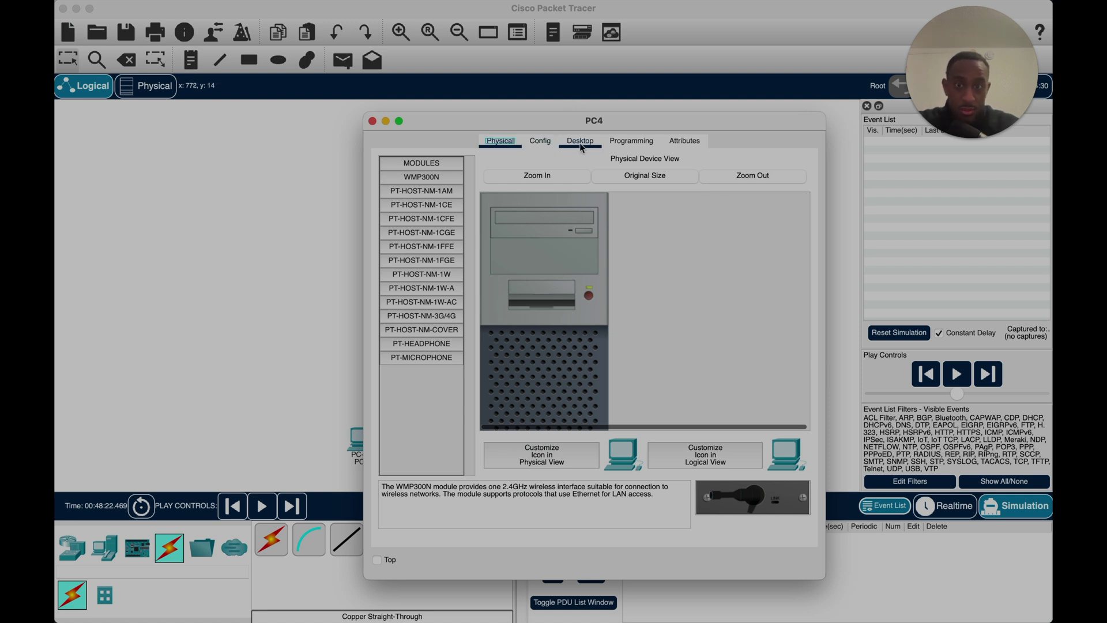
click(426, 189)
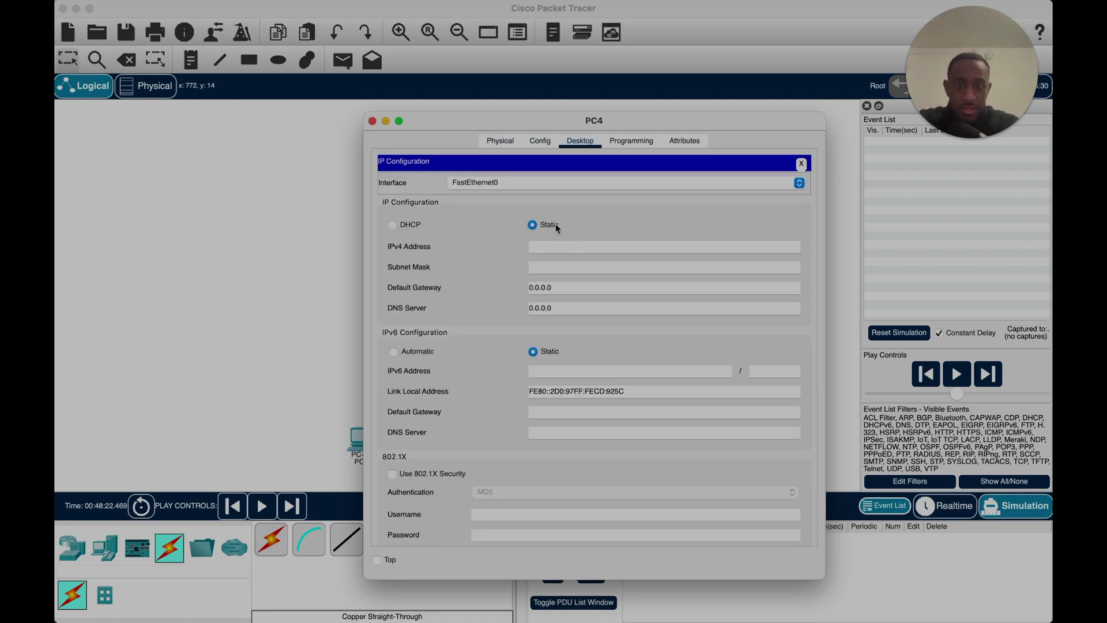
click(411, 226)
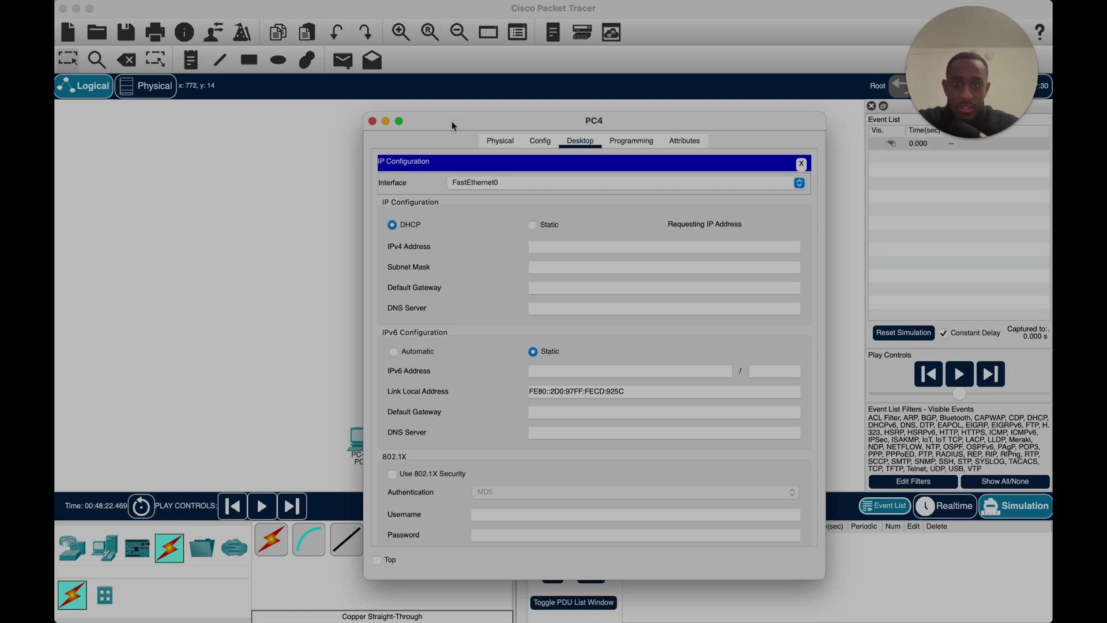
drag(451, 121, 505, 615)
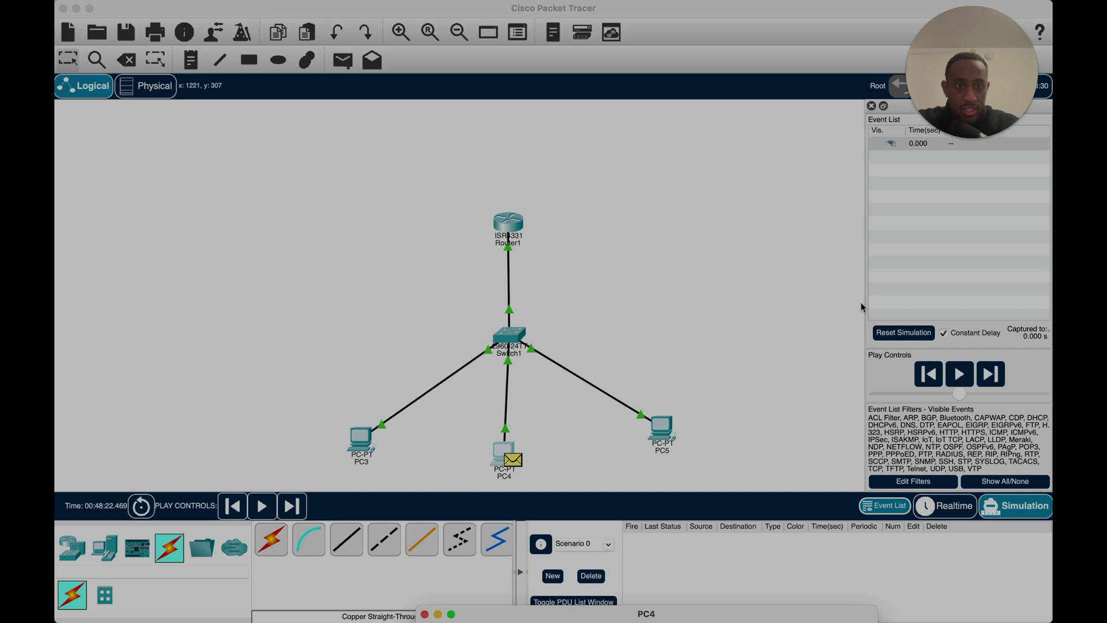
click(863, 193)
Widen the simulation event list and play PC4's DHCP exchange through Switch1
drag(862, 189, 585, 197)
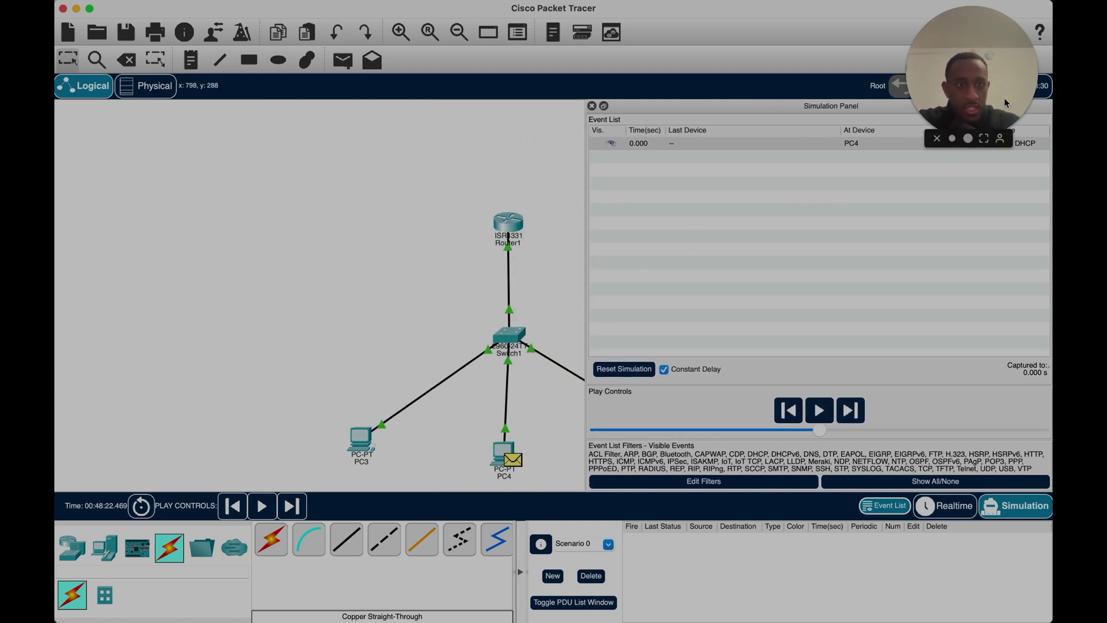
drag(988, 93, 154, 186)
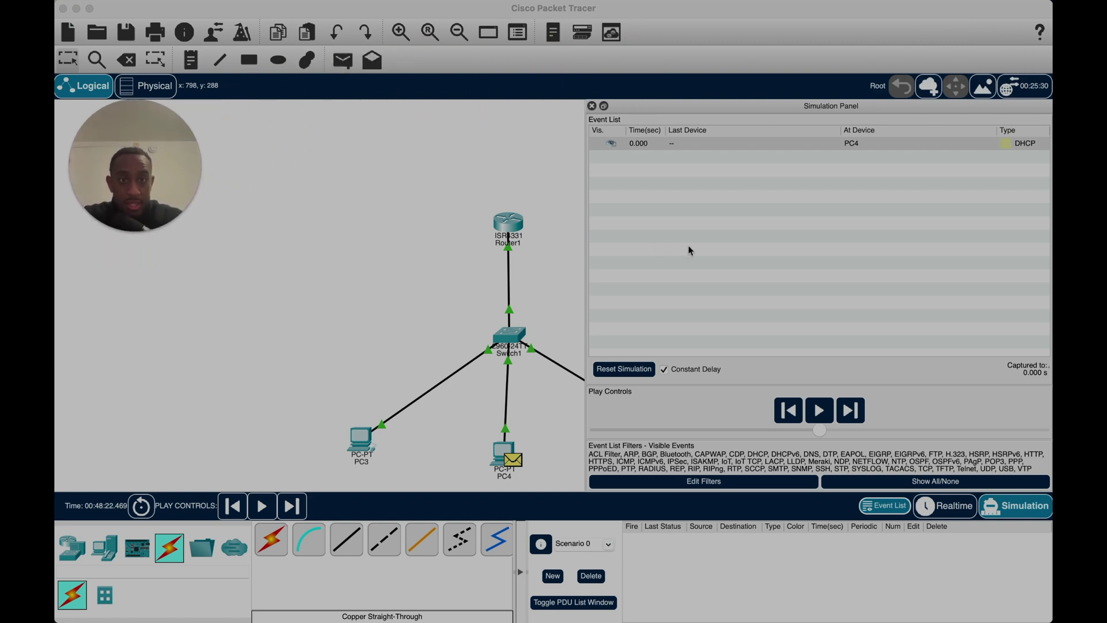
click(820, 411)
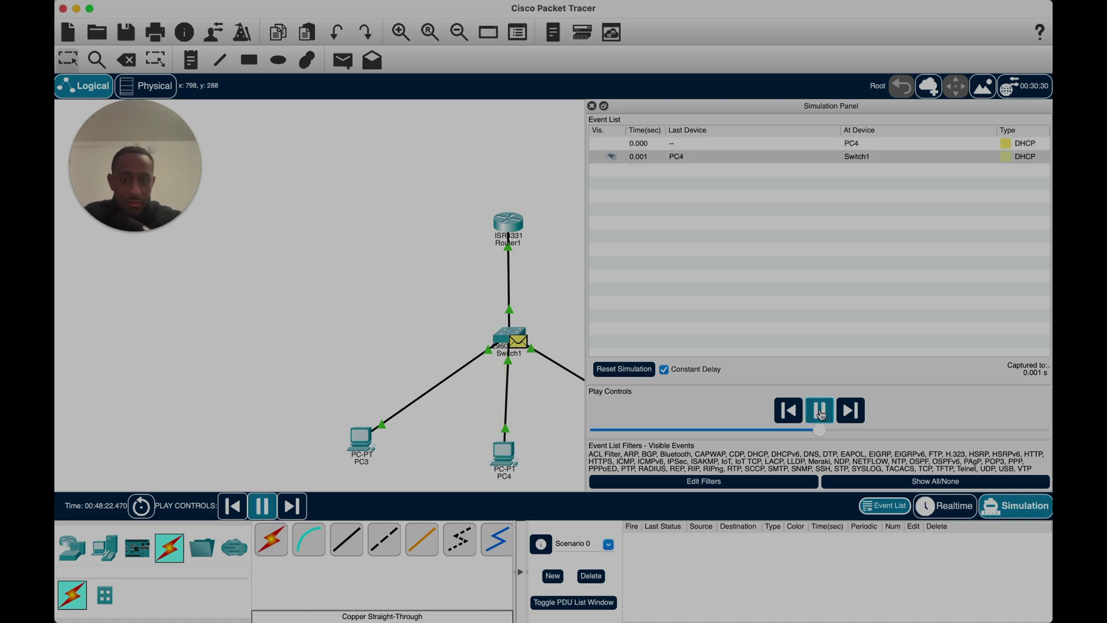
click(820, 411)
click(820, 411)
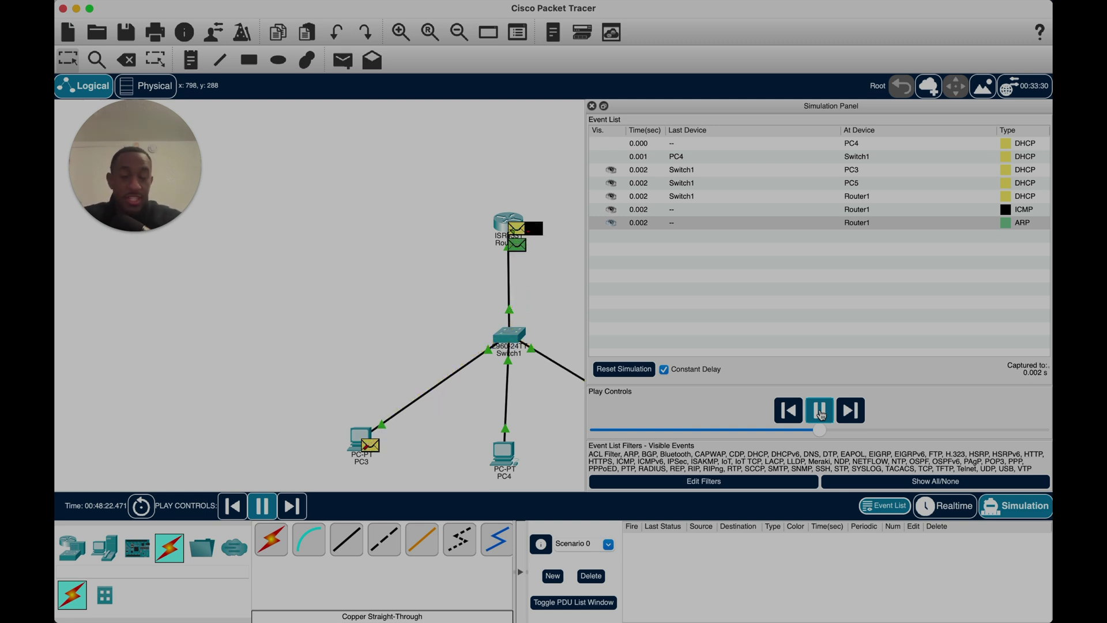
scroll(432, 406, right, 5)
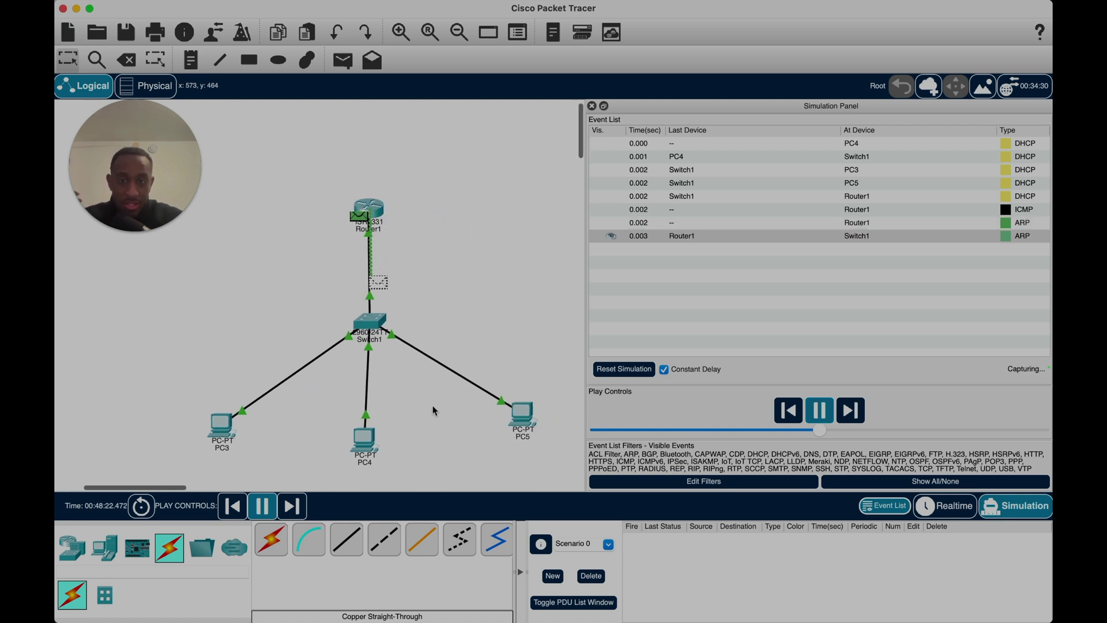
click(819, 409)
click(820, 410)
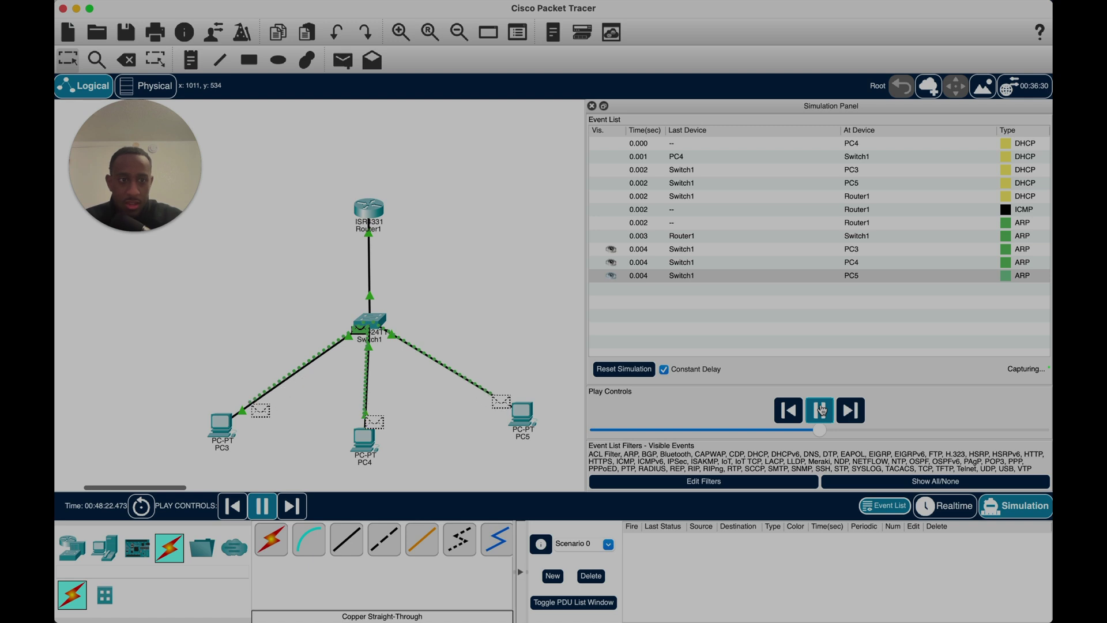
Back in Realtime, confirm PC4 holds 192.168.10.22, then open PC5's window
click(591, 105)
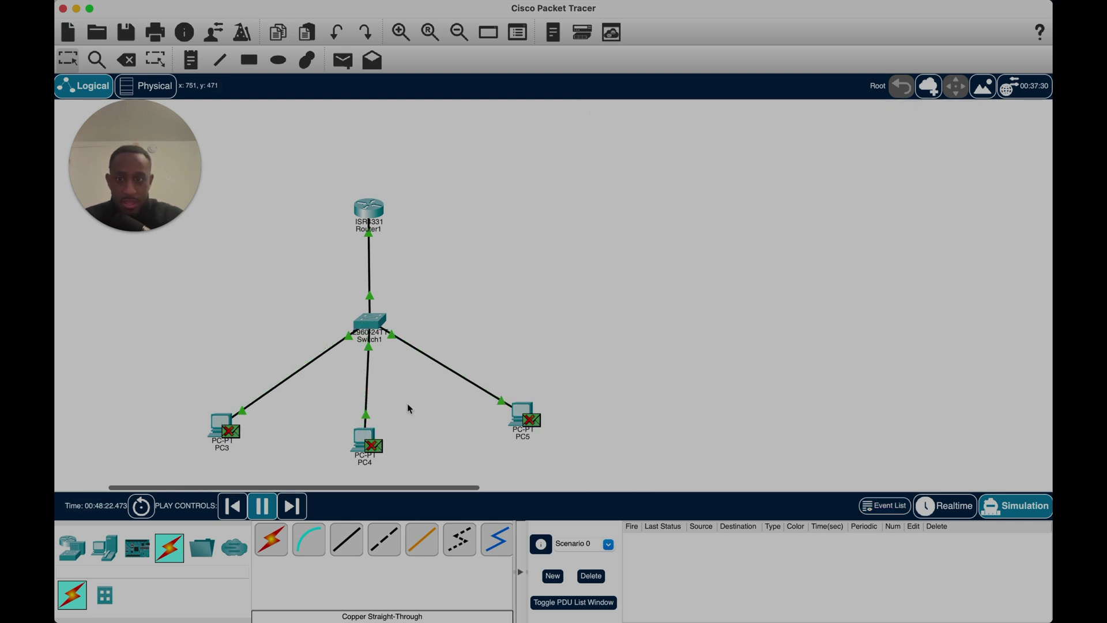
click(948, 506)
click(362, 442)
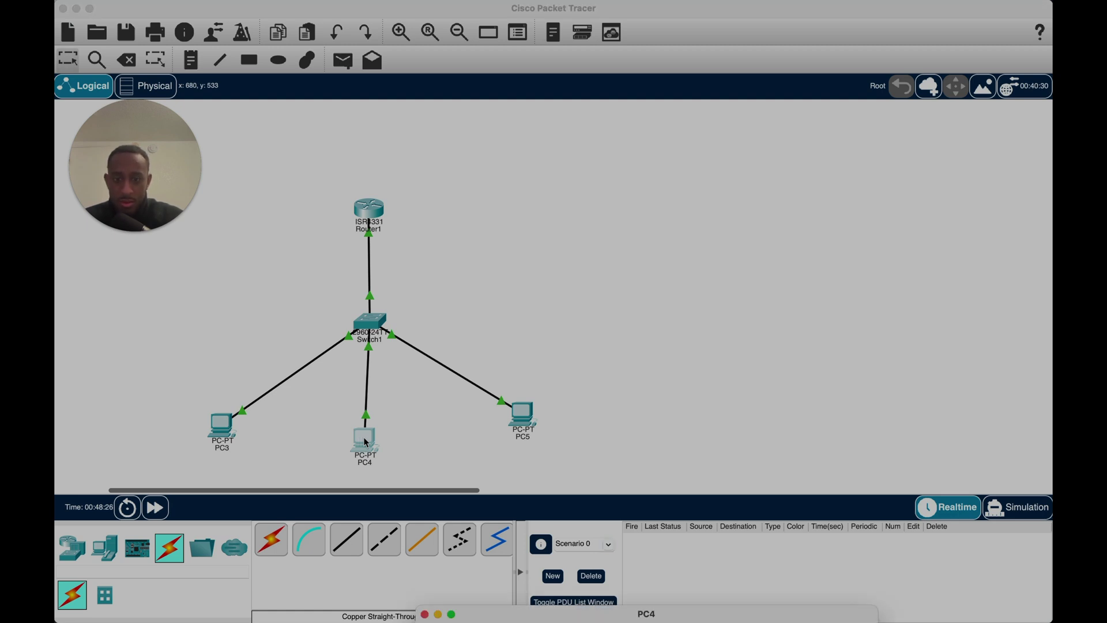
drag(676, 613, 788, 171)
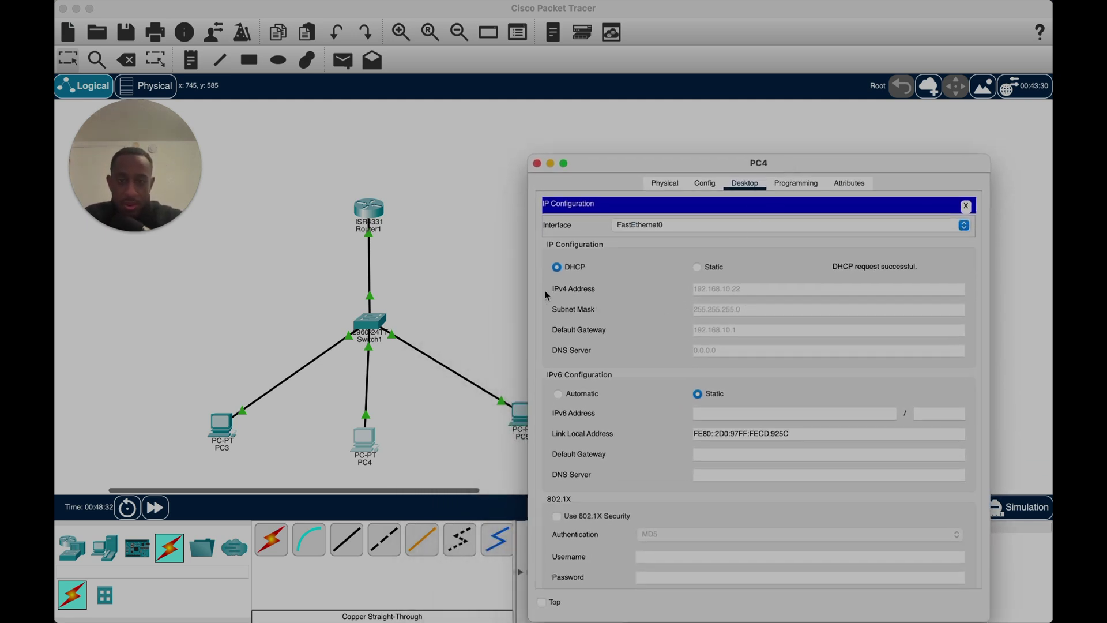
click(518, 383)
click(520, 422)
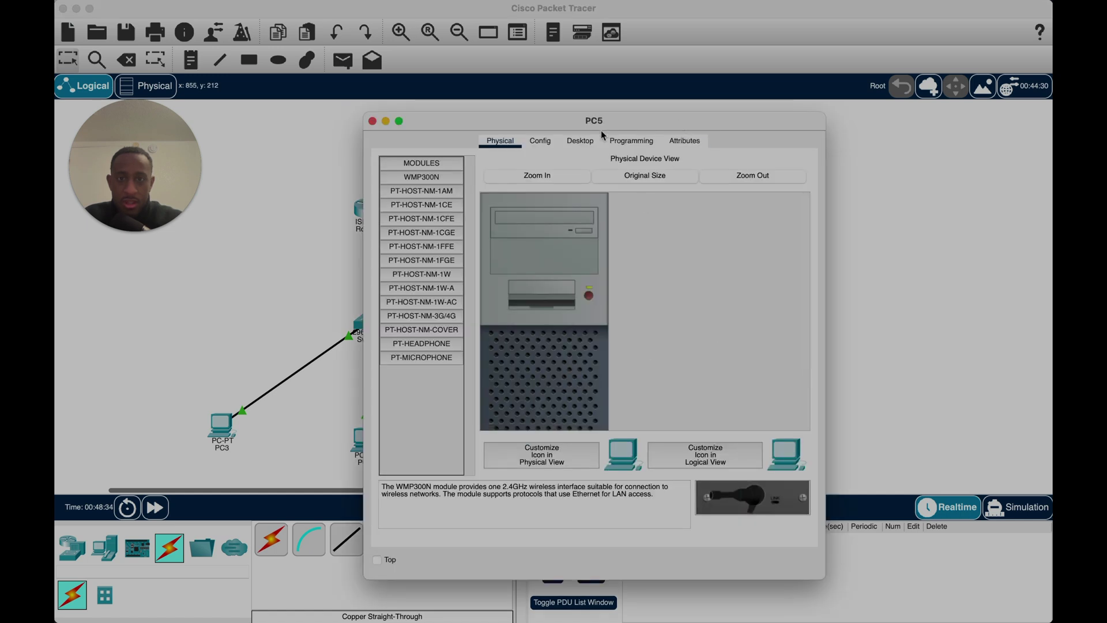
Switch PC5's IP Configuration to DHCP, leasing 192.168.10.23 with gateway 192.168.10.1
click(580, 141)
click(426, 190)
click(409, 224)
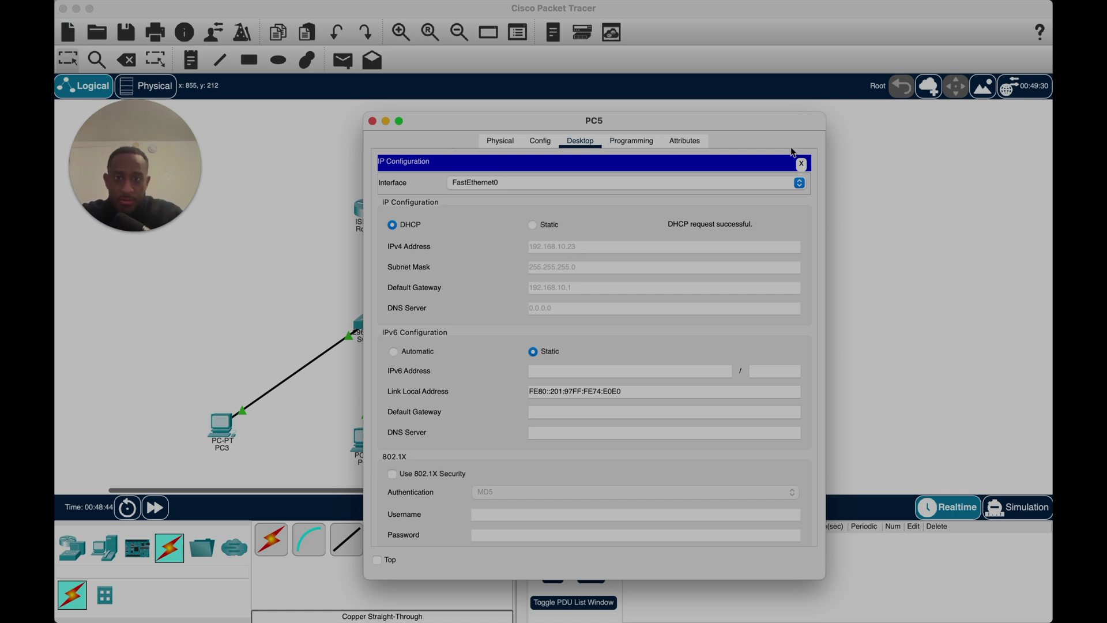
click(801, 164)
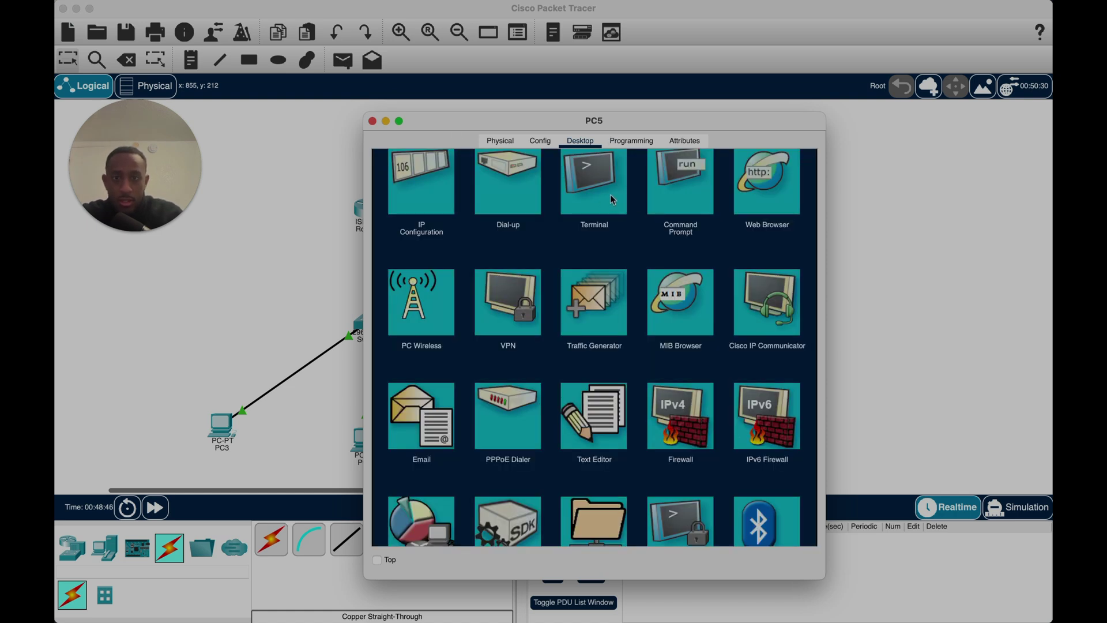
Run ipconfig /all in PC5's Command Prompt and review the output
click(680, 170)
text(ip)
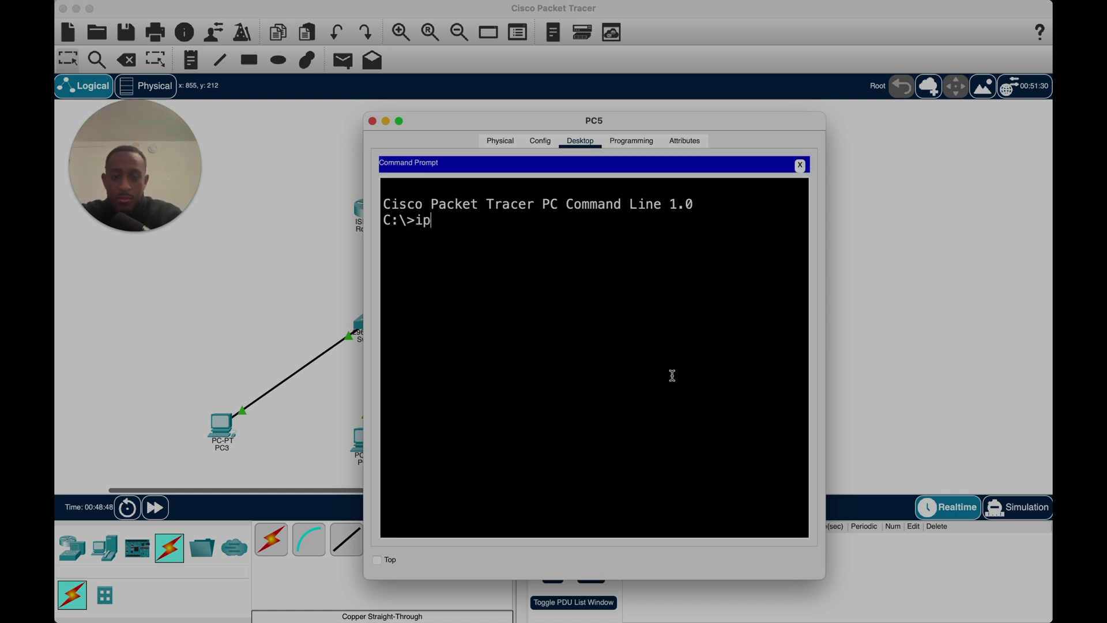
text(confif)
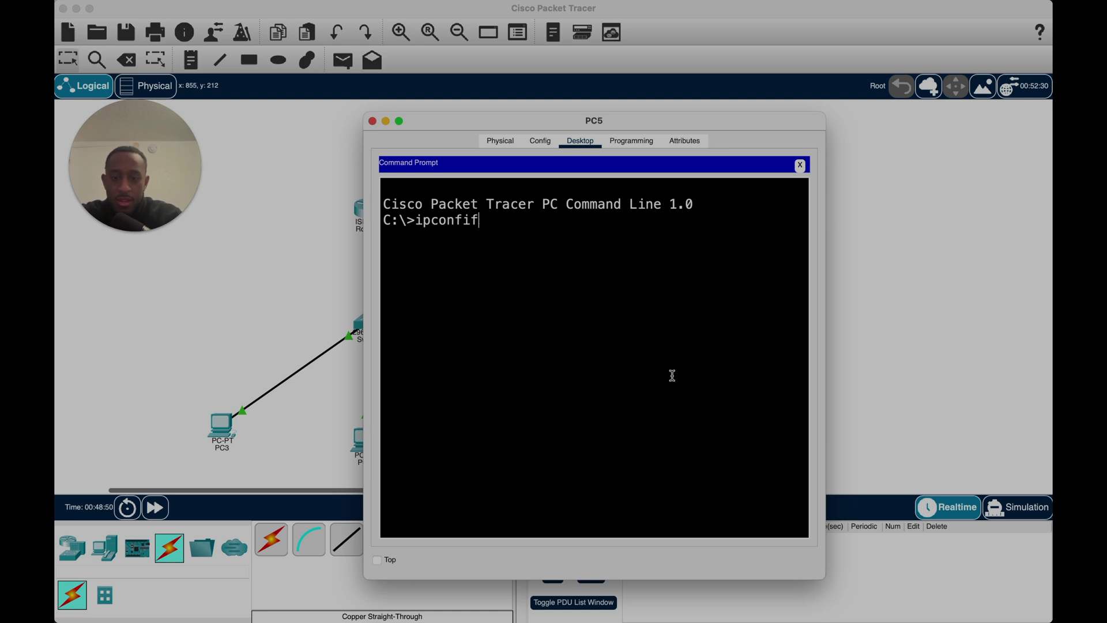
key(BackSpace)
text(g /a;;)
key(BackSpace)
key(BackSpace)
text(ll)
key(Return)
scroll(707, 355, up, 3)
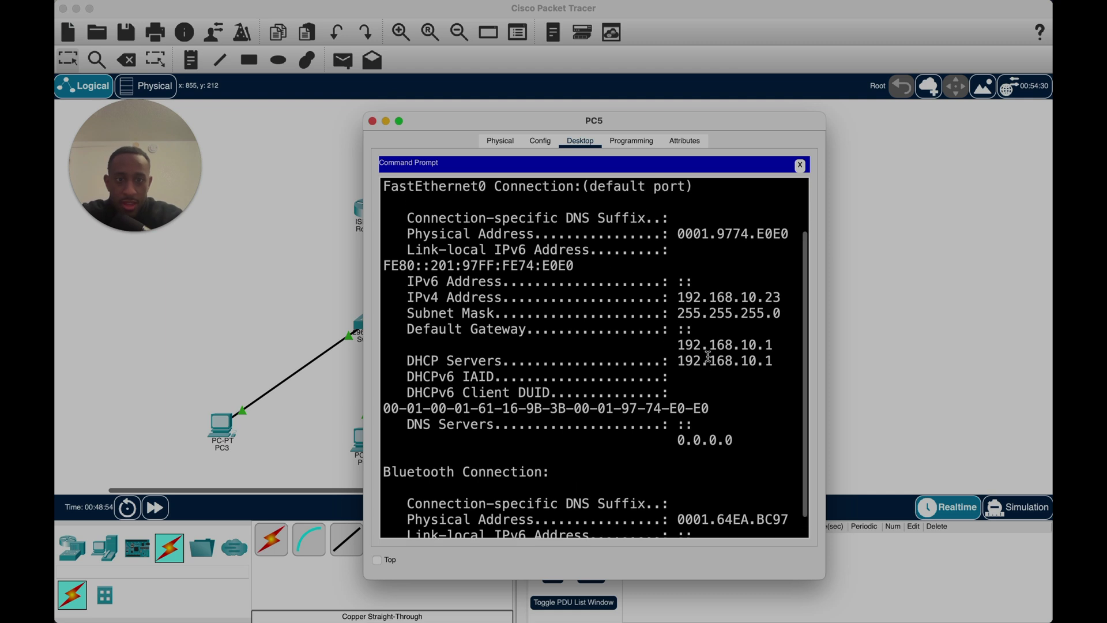
scroll(708, 356, down, 3)
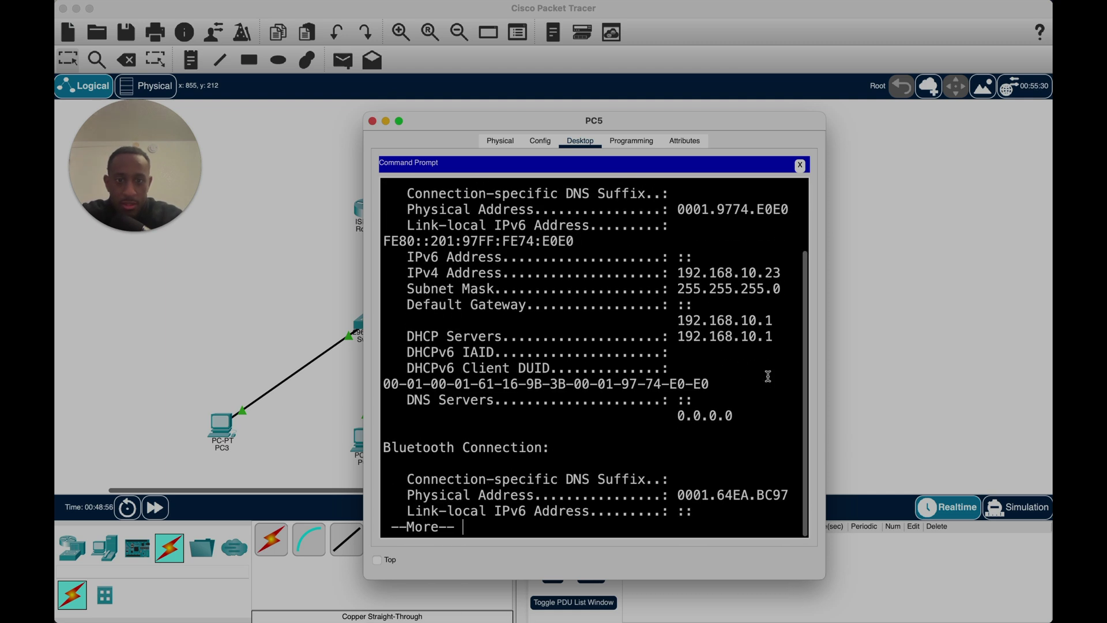
scroll(707, 356, up, 4)
Highlight PC5's IPv4 address and subnet mask lines, then close PC5's window
drag(780, 331, 676, 332)
click(403, 338)
drag(402, 338, 614, 341)
click(787, 343)
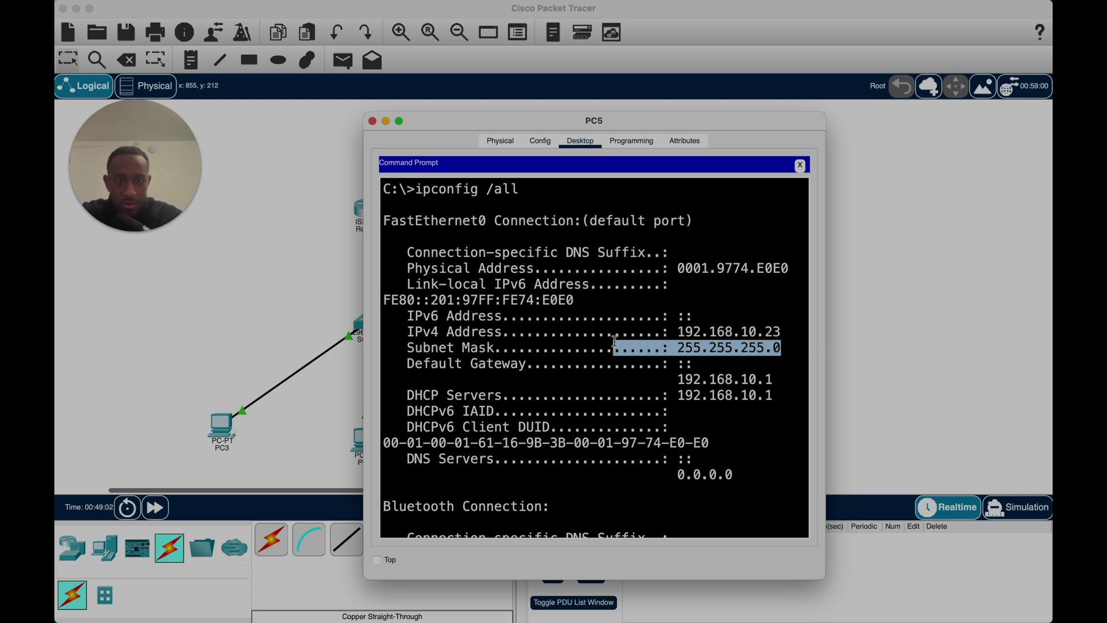
click(801, 165)
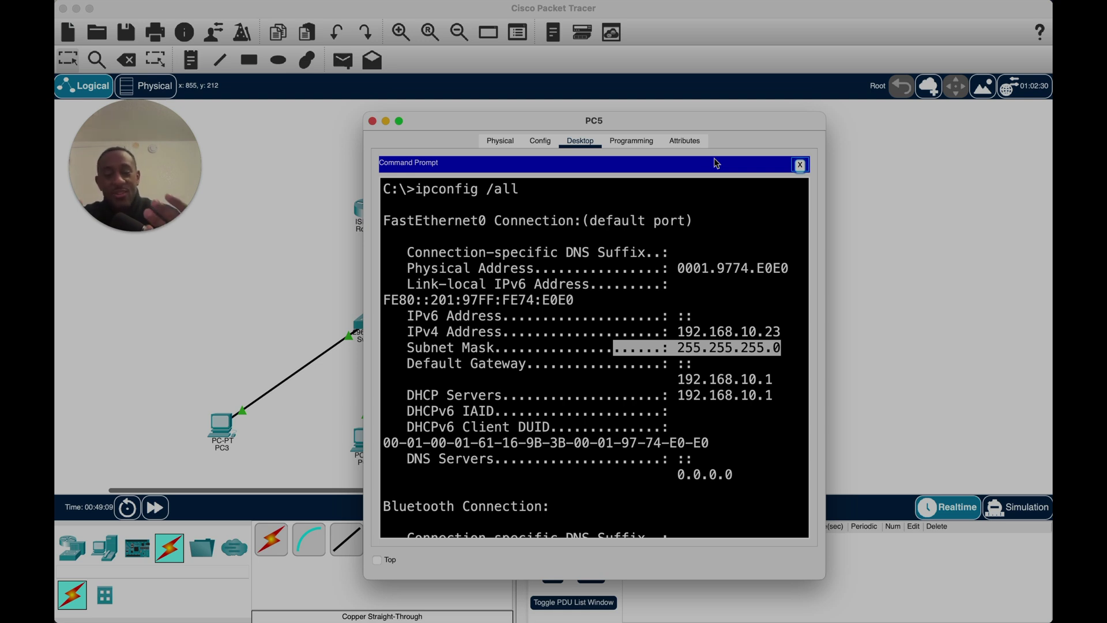
click(373, 121)
scroll(422, 224, left, 5)
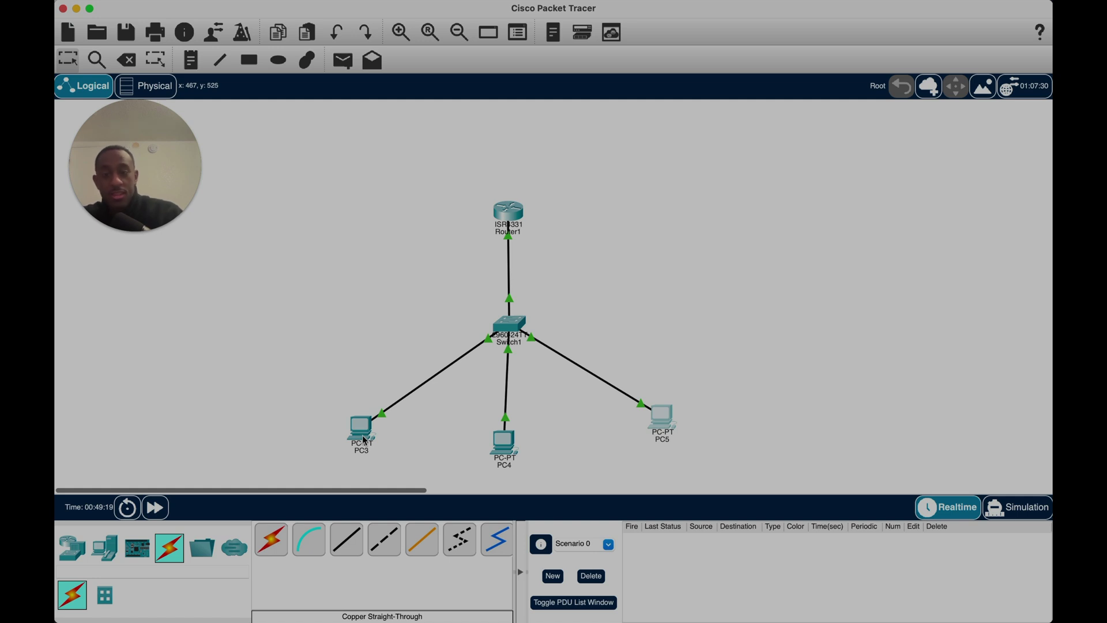
Confirm PC3's IP Configuration shows the leased address 192.168.10.21
mouse_move(365, 440)
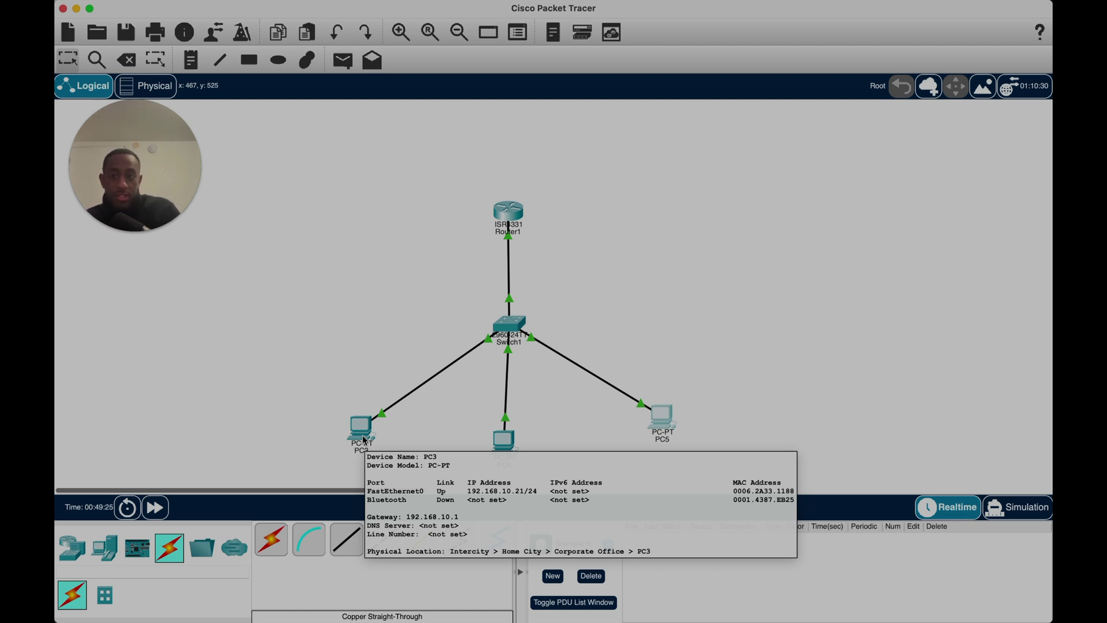
click(364, 440)
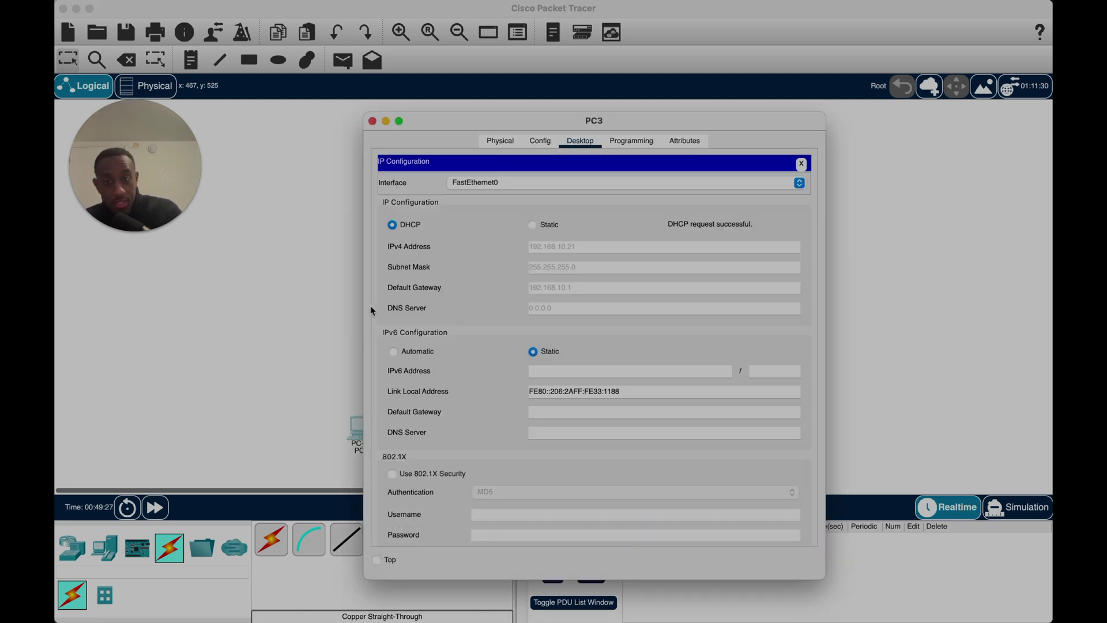
click(227, 342)
Open Router1's CLI and highlight the DHCP pool's network statement
click(522, 215)
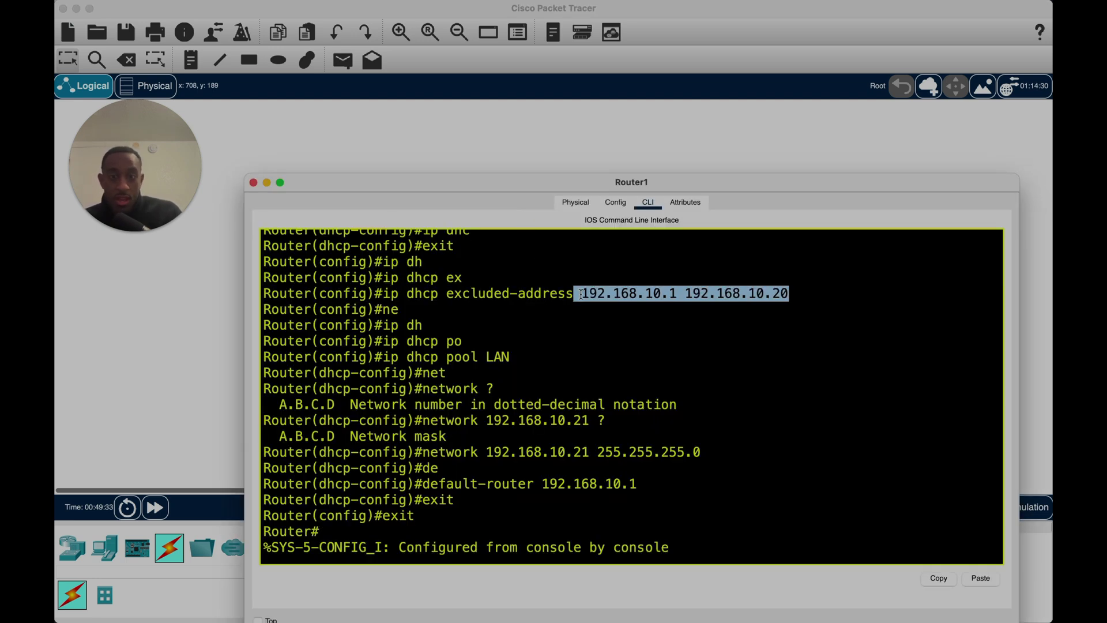
drag(727, 451, 480, 443)
click(480, 443)
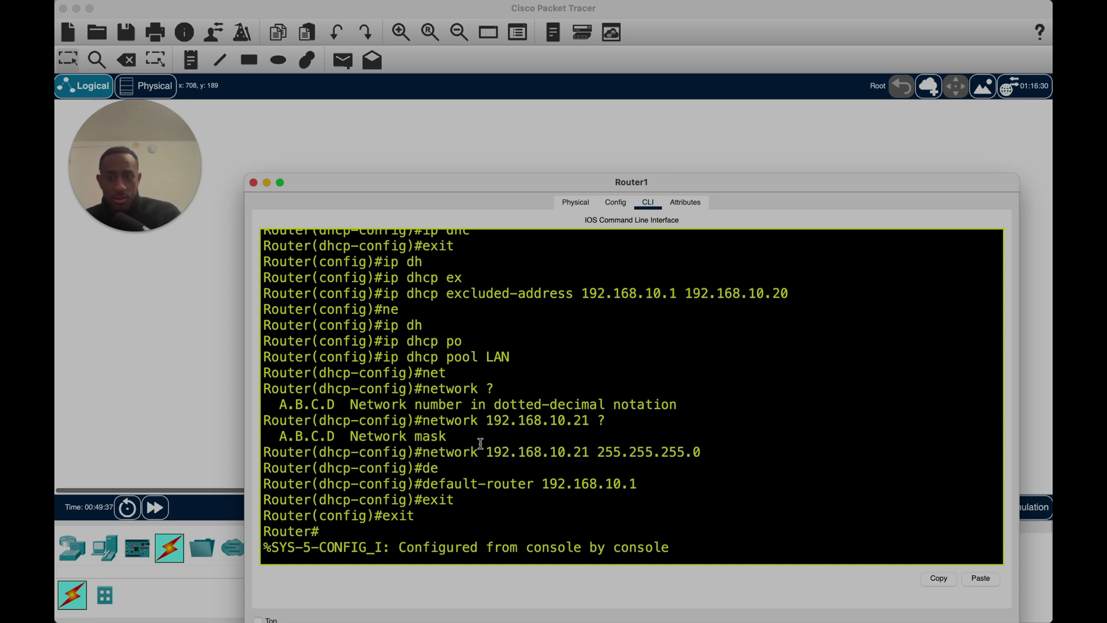